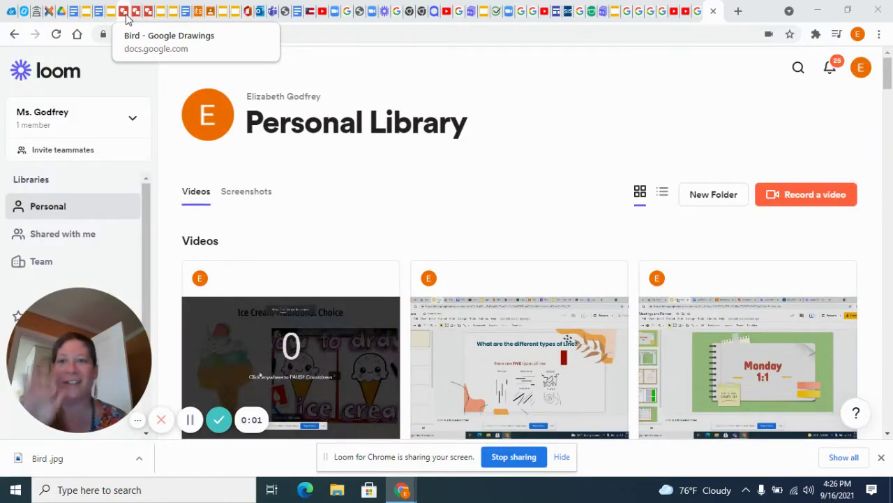
Review the finished Bird drawing, then the untitled drawing holding the bird reference picture.
click(126, 16)
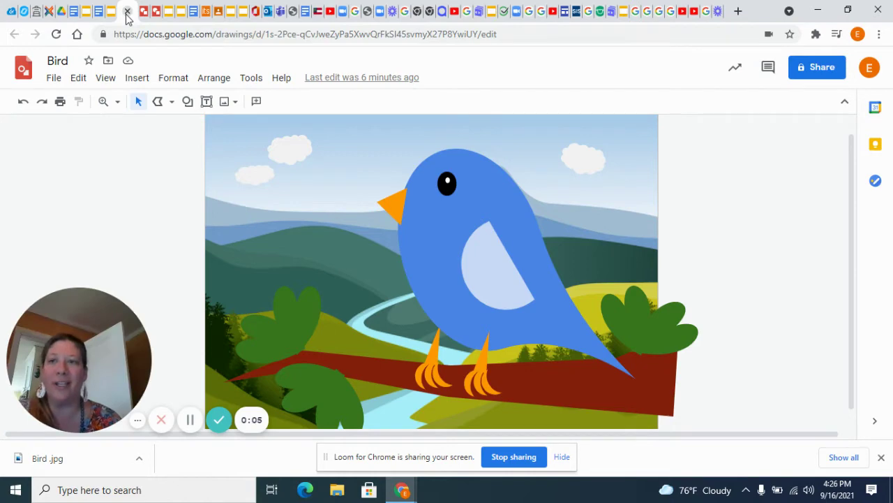
click(142, 15)
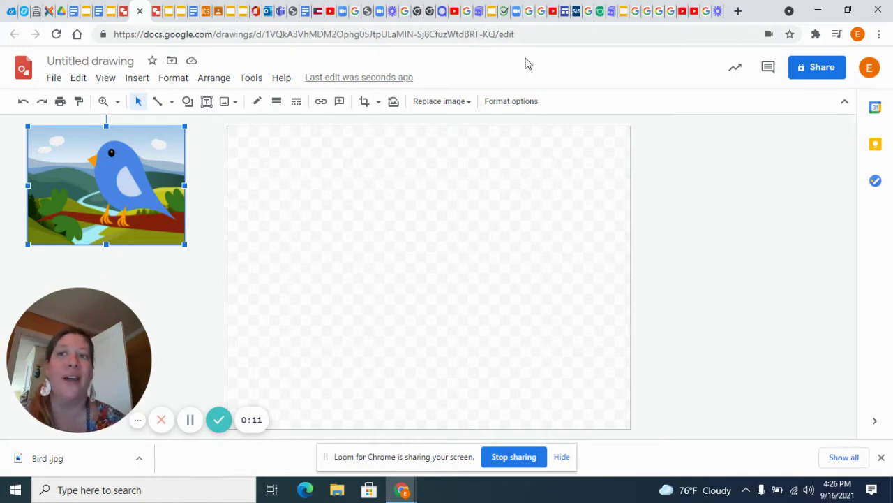
In Drive, show New > More > Google Drawings, then return to the untitled drawing.
click(64, 14)
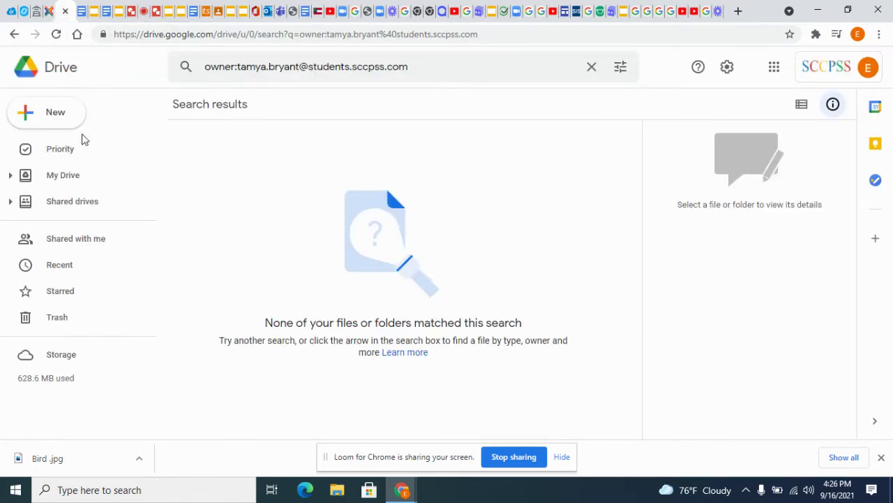
click(58, 119)
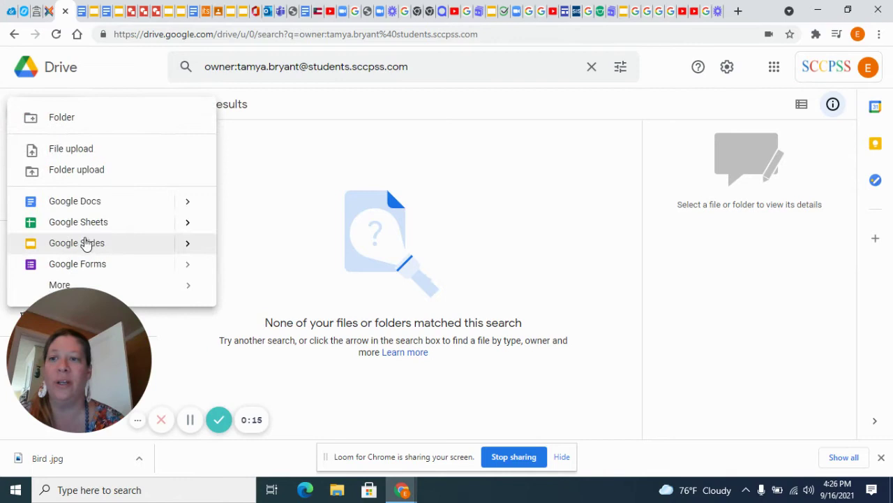
mouse_move(128, 287)
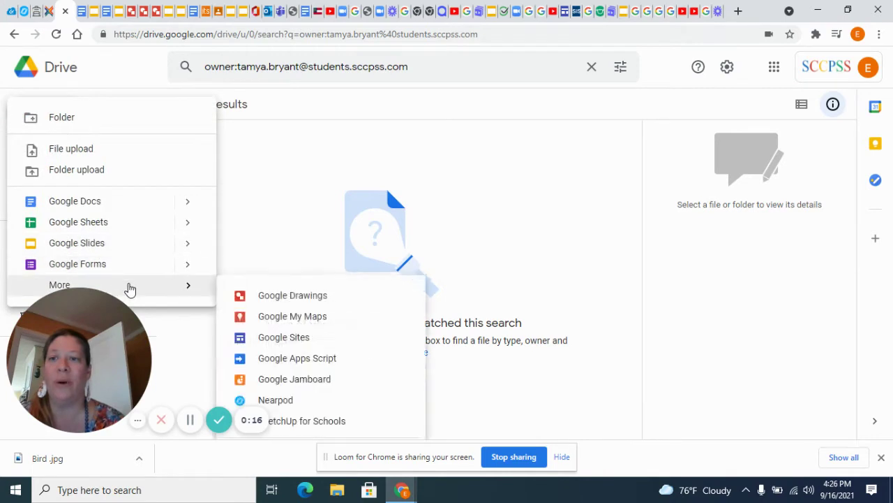
click(244, 300)
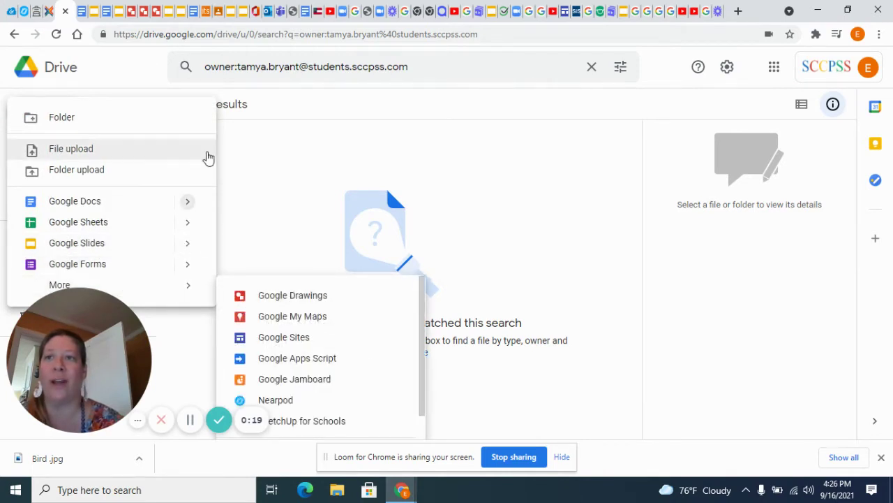
click(143, 15)
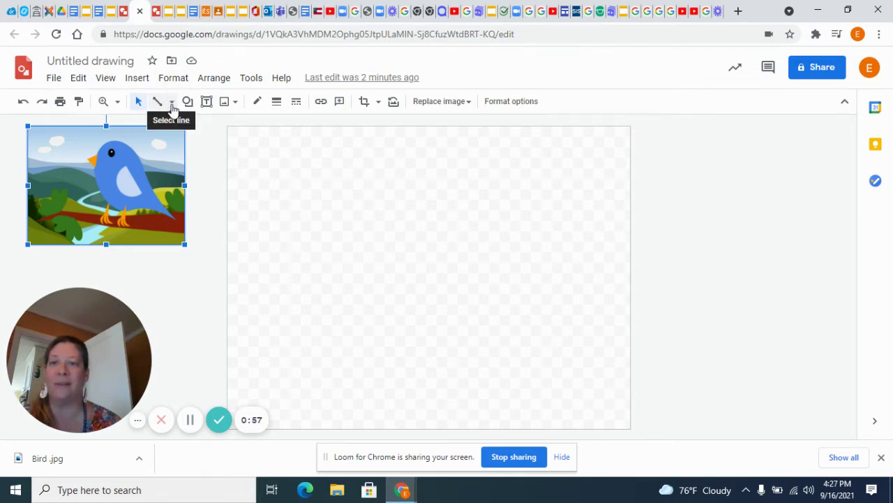
Draw a closed, angular polyline branch across the lower canvas with a pointed left tip.
click(172, 106)
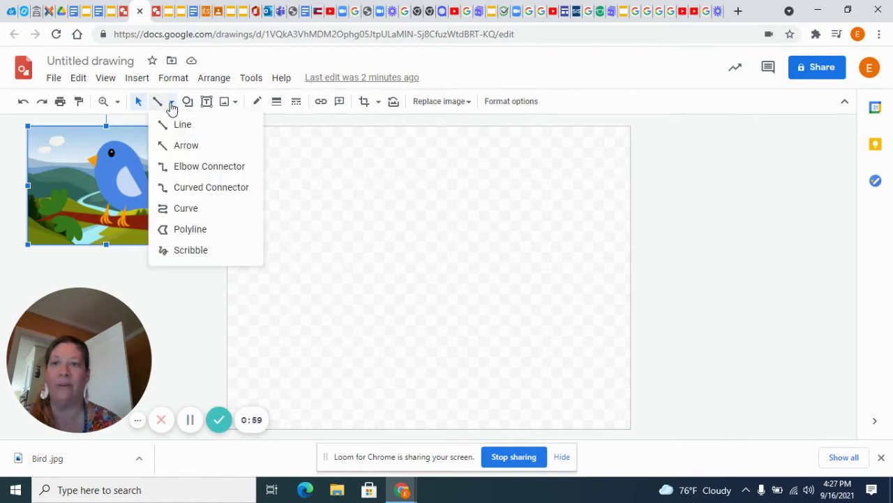
click(189, 235)
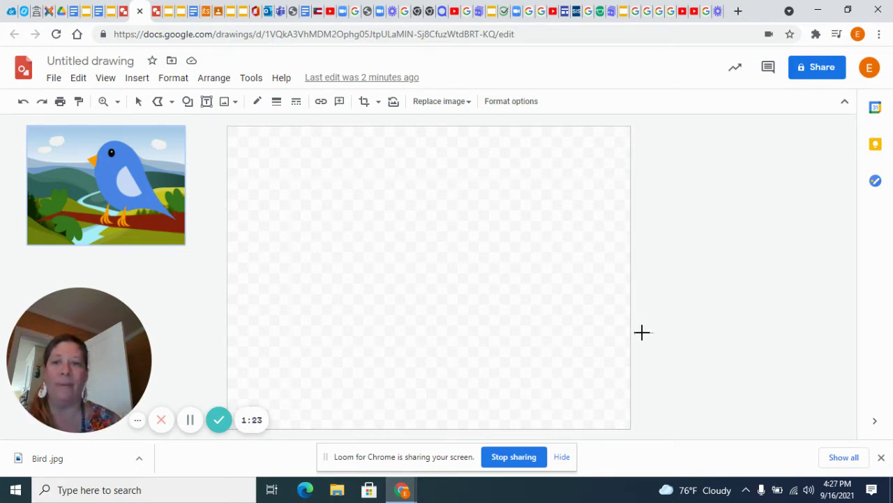
drag(653, 333, 431, 343)
click(431, 343)
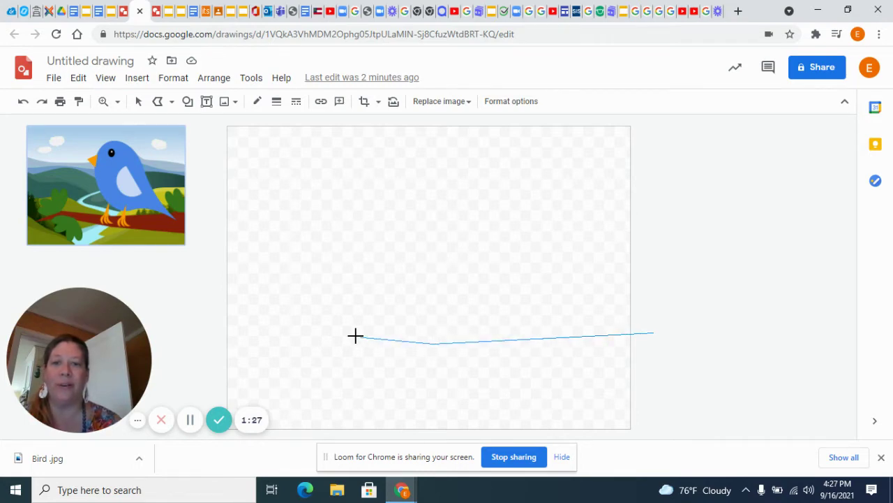
click(320, 325)
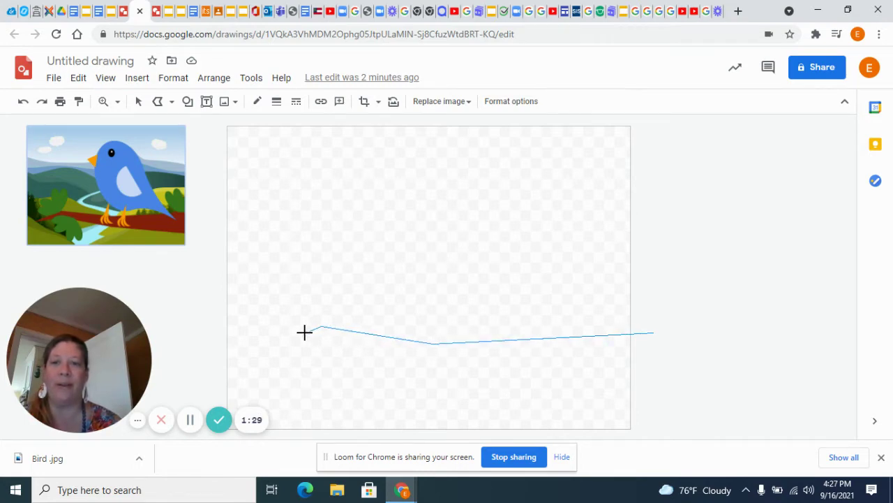
click(266, 351)
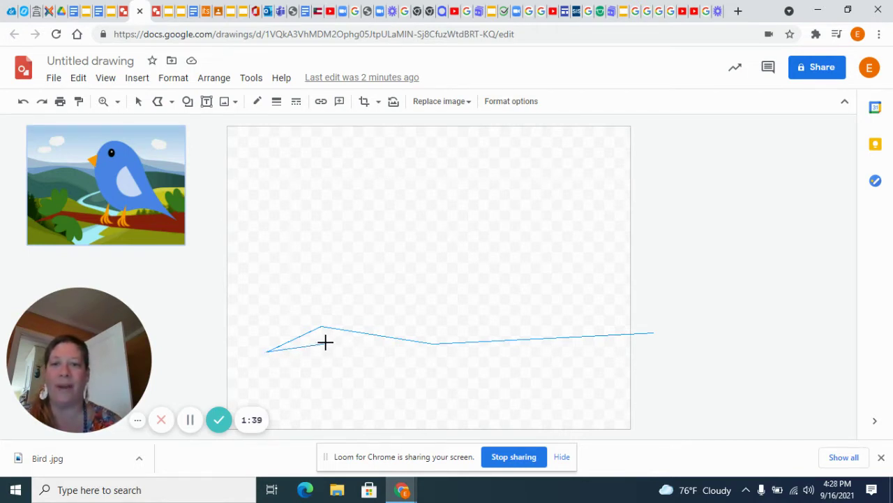
click(325, 343)
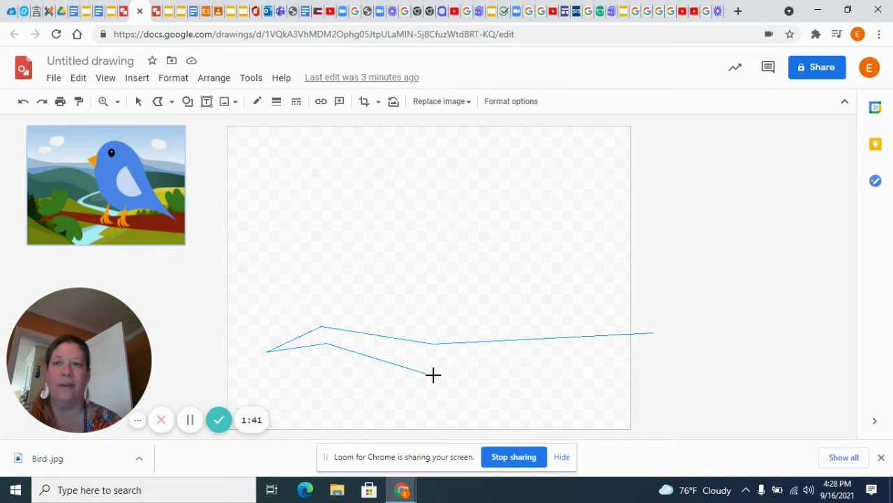
click(433, 375)
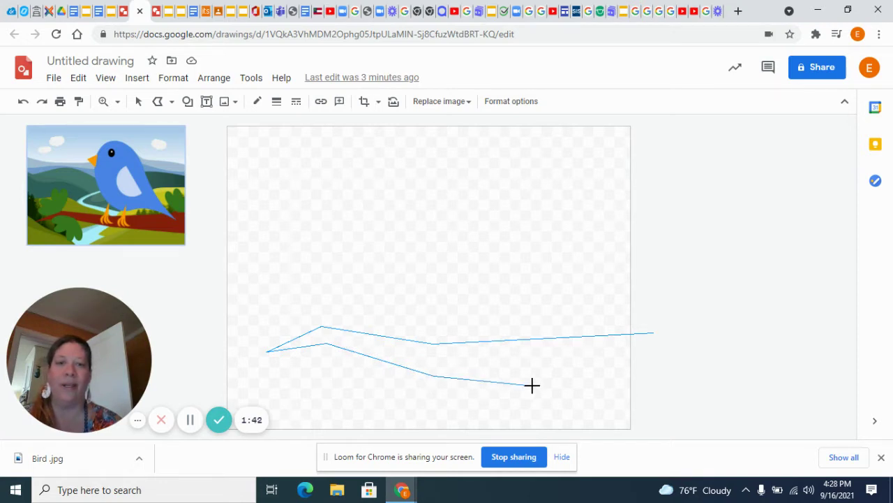
click(658, 395)
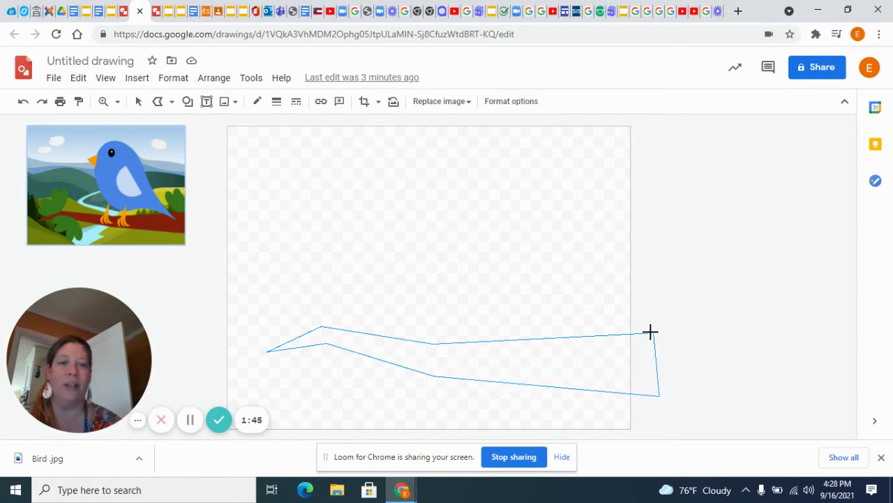
click(650, 331)
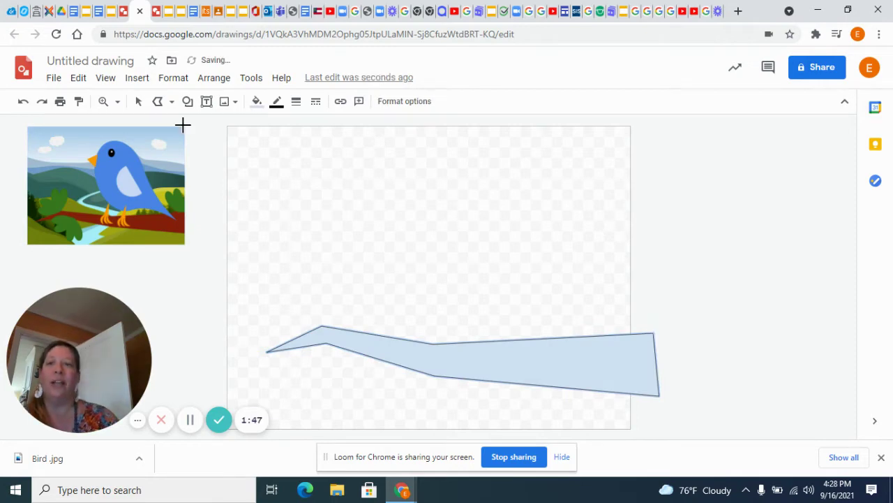
Add a bend to the branch's top edge and fill it dark reddish-brown with no outline.
click(139, 103)
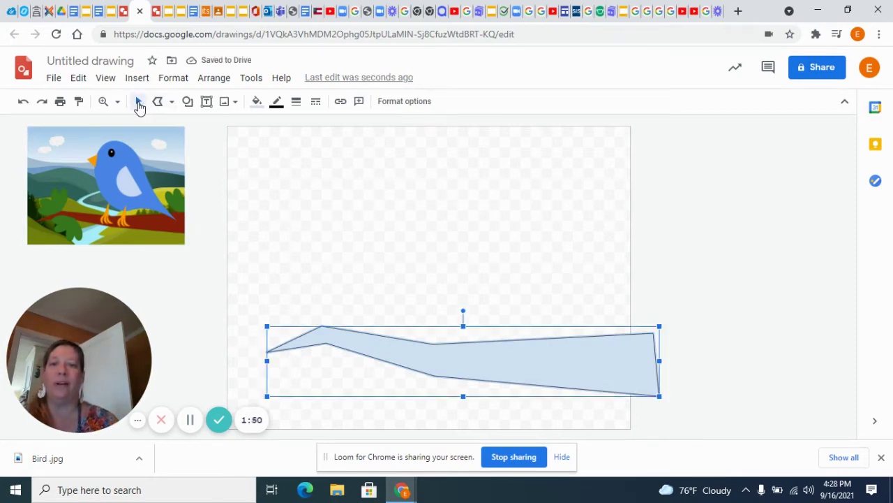
double_click(415, 345)
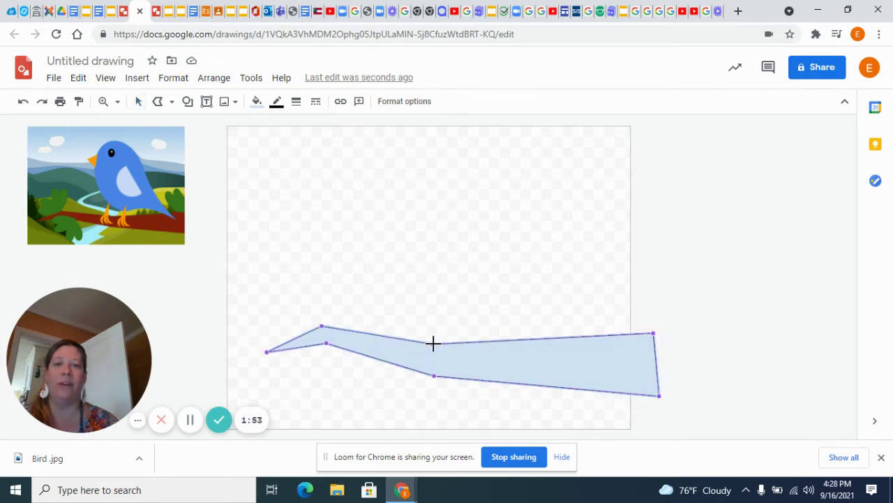
drag(433, 343, 434, 343)
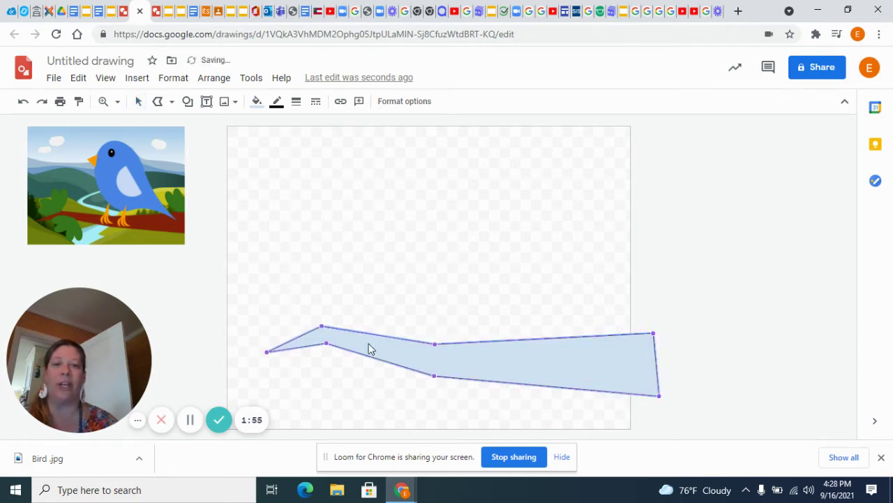
click(256, 106)
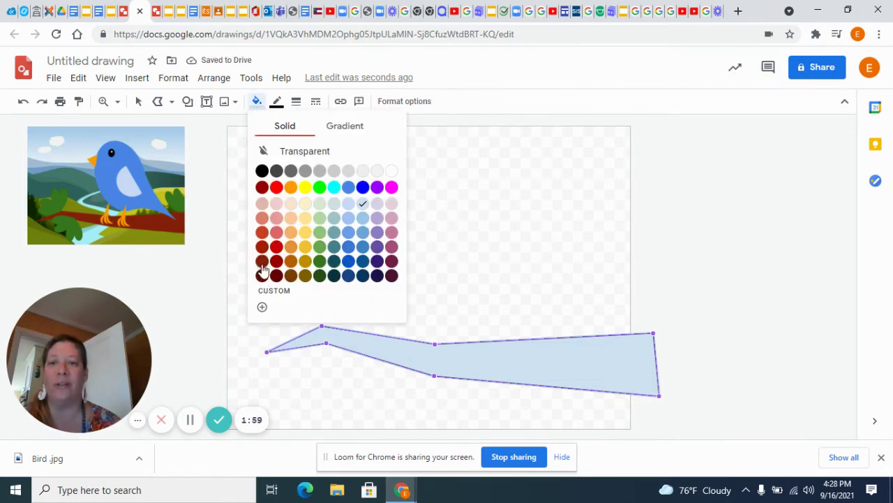
click(262, 262)
click(277, 103)
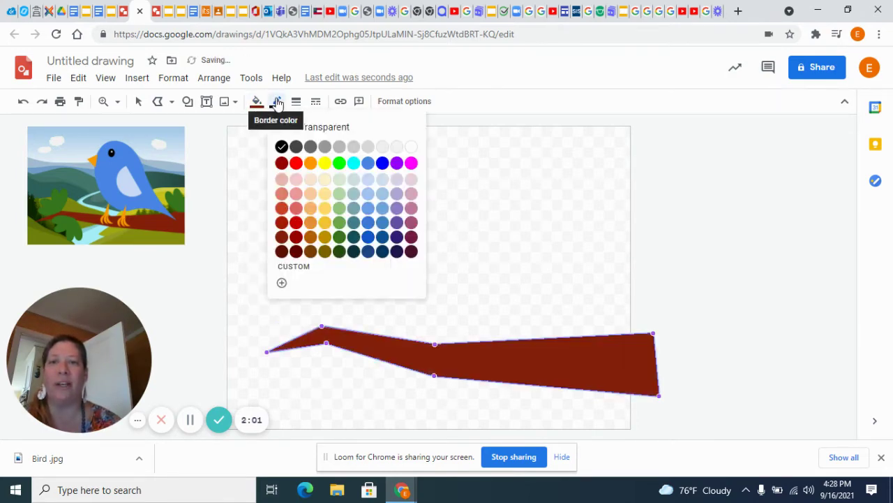
click(300, 129)
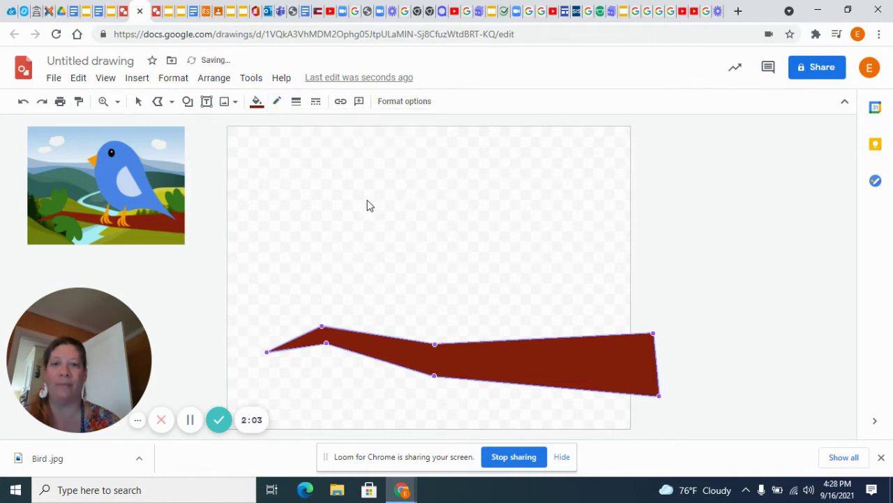
Insert a teardrop shape in the upper right of the canvas.
key(Escape)
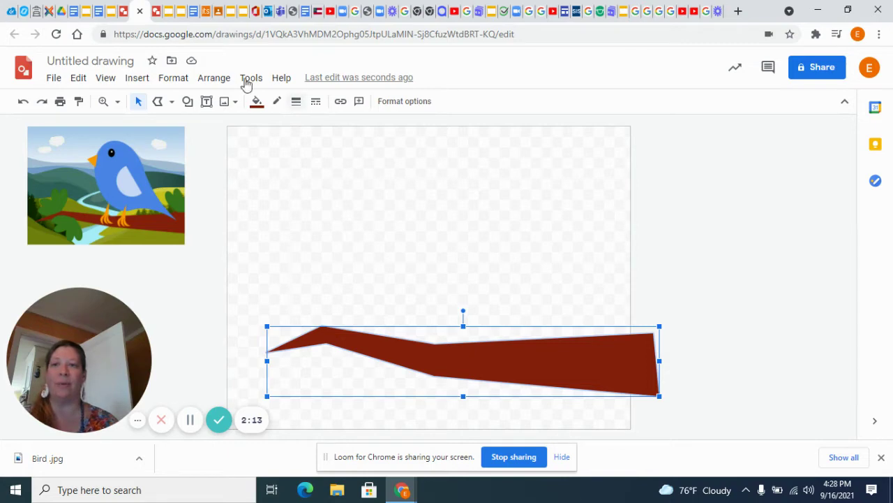
click(137, 80)
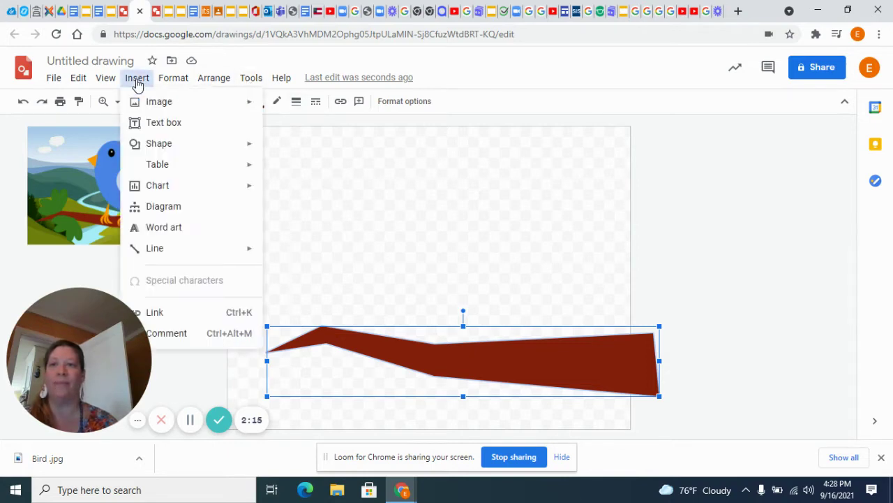
mouse_move(233, 146)
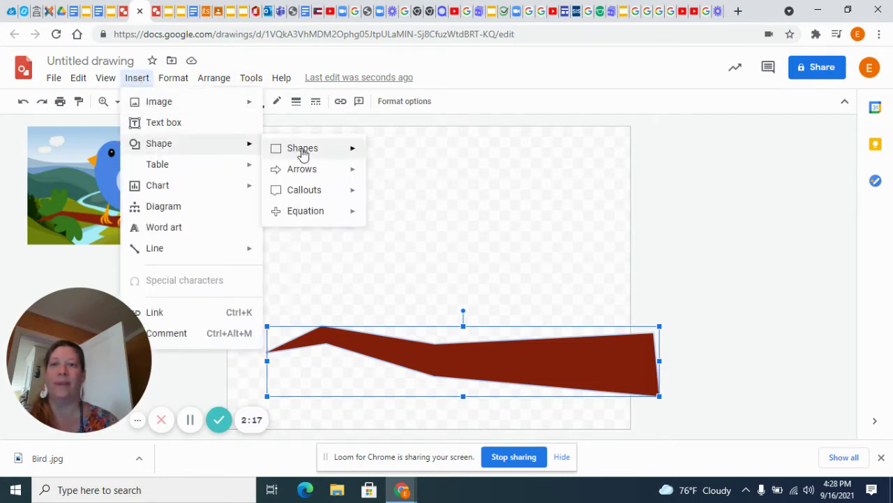
mouse_move(319, 151)
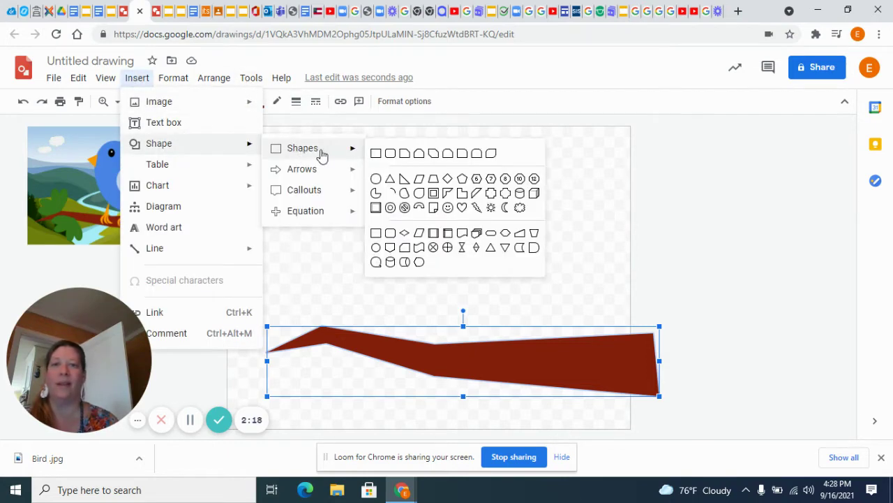
click(418, 193)
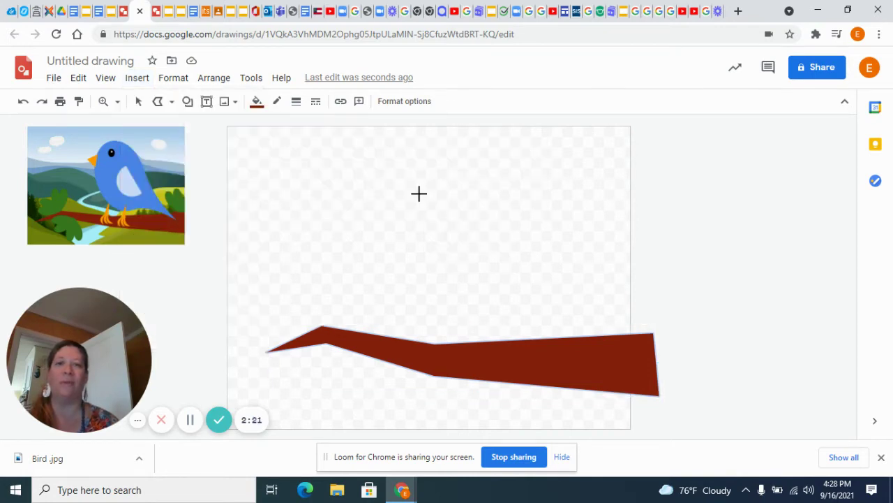
drag(452, 159, 588, 294)
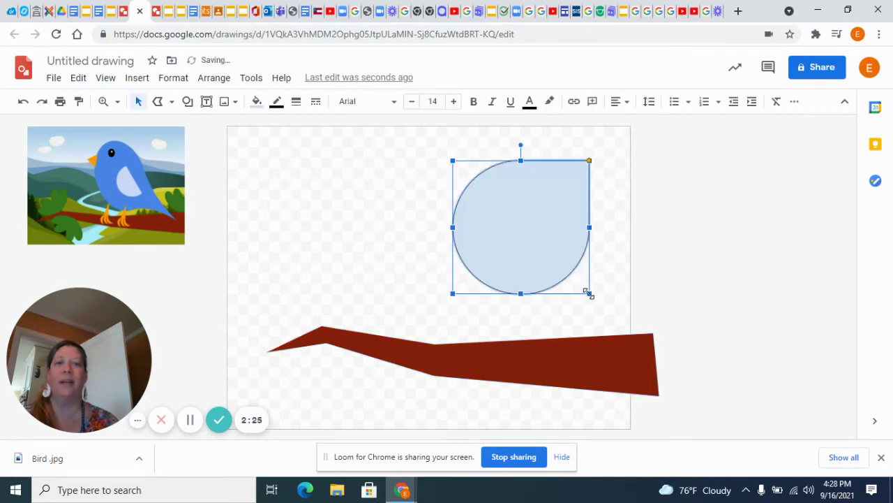
Rotate the teardrop a quarter turn, enlarge it, and move it down toward the branch.
drag(520, 145, 584, 226)
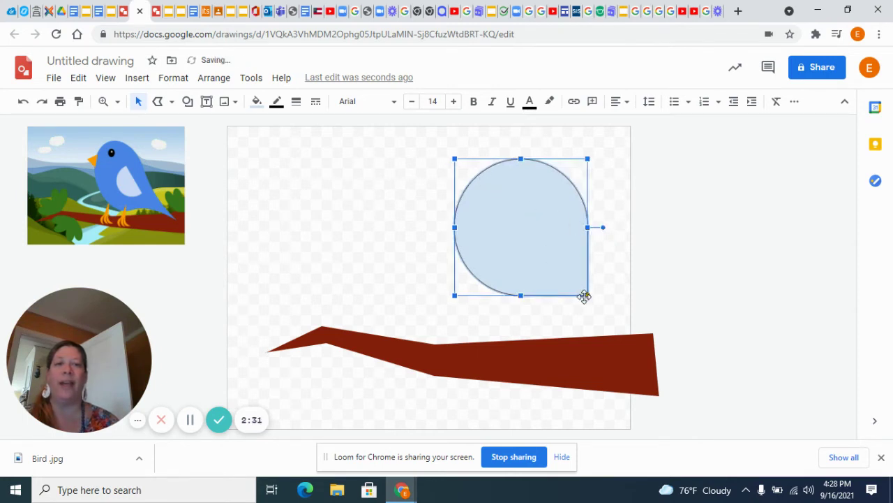
drag(588, 295, 630, 339)
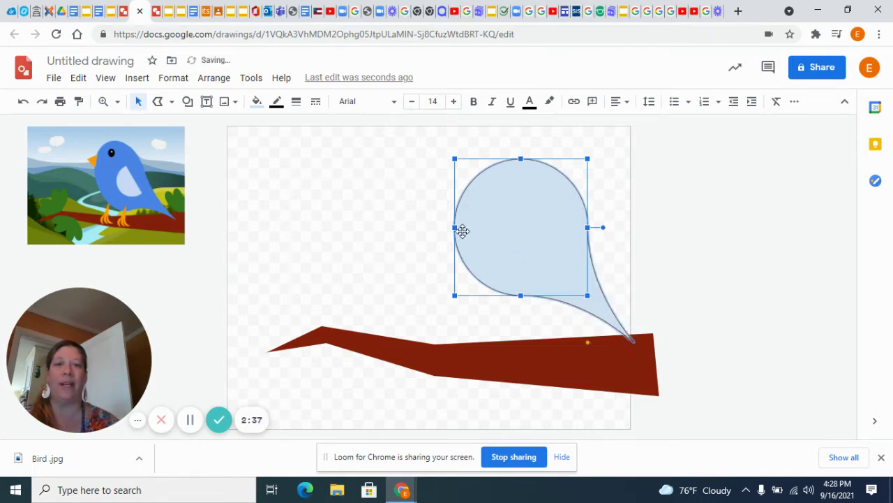
drag(455, 227, 441, 228)
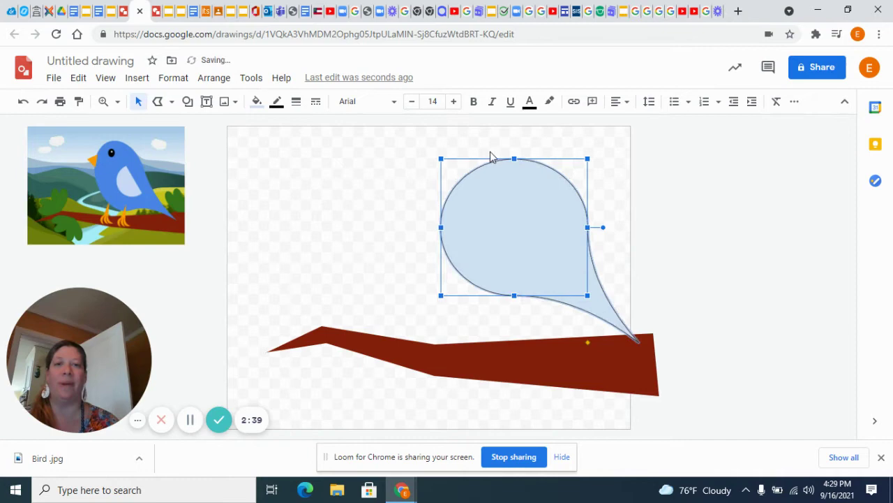
drag(514, 158, 510, 124)
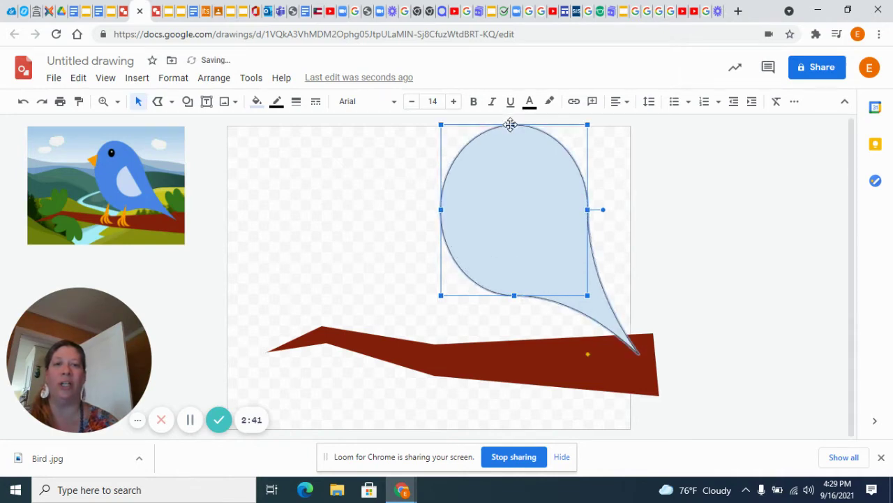
drag(491, 181, 479, 206)
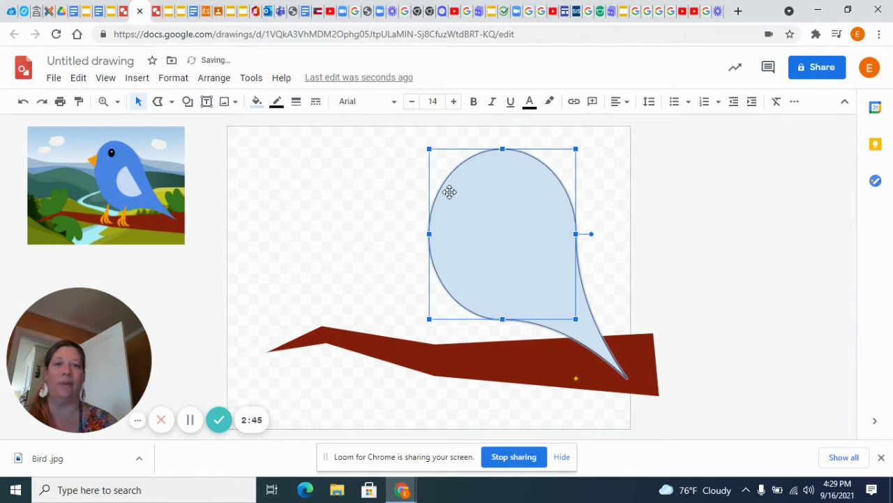
Fill the teardrop body cornflower blue with a transparent border.
click(256, 102)
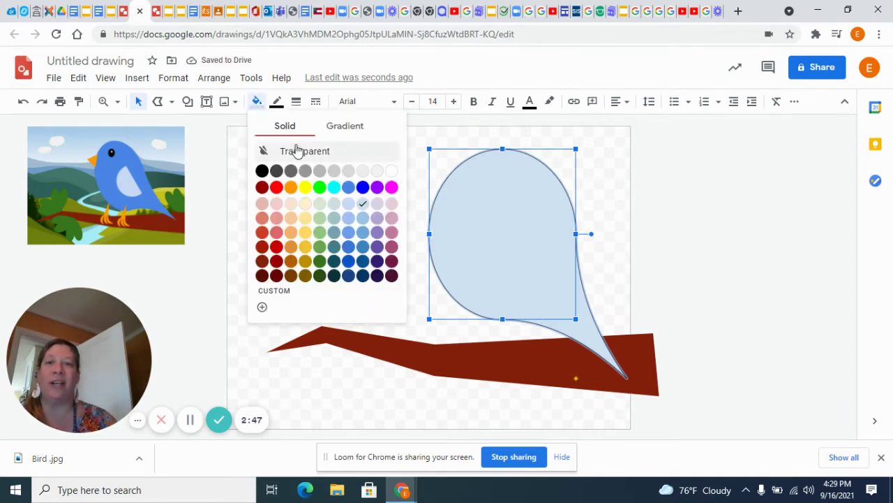
click(348, 189)
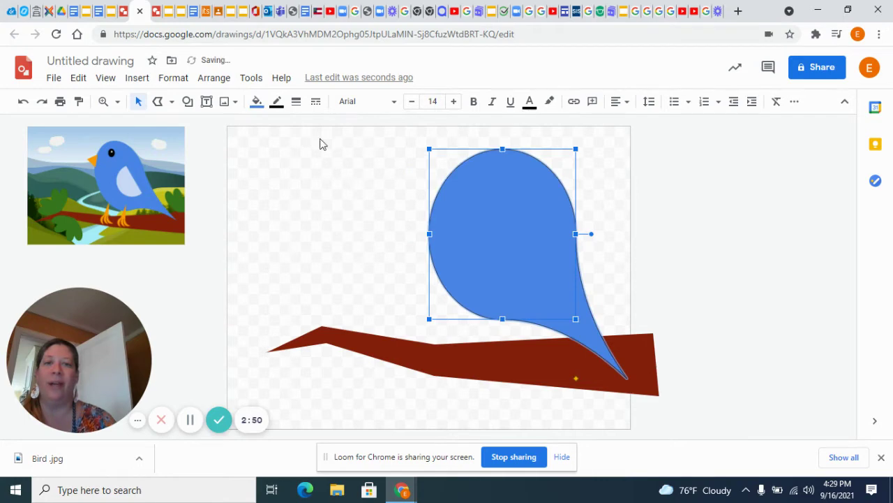
click(276, 103)
click(309, 135)
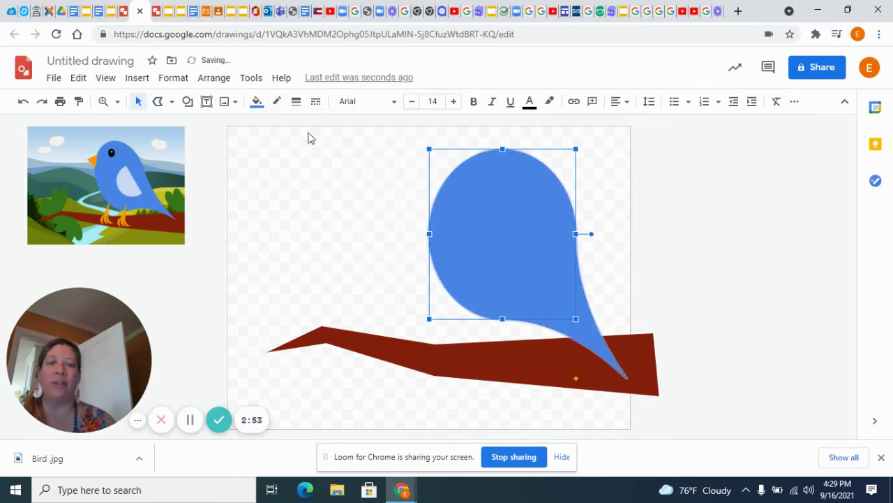
click(362, 183)
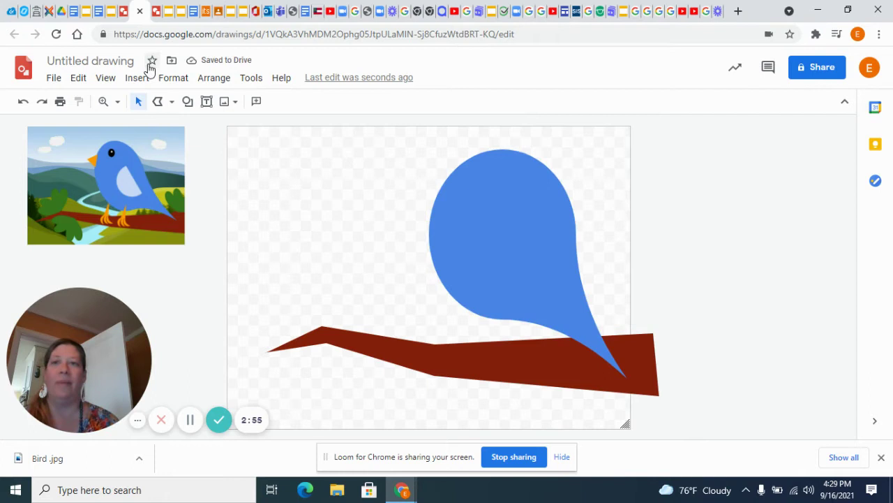
Insert a small triangle just left of the blue body.
click(136, 79)
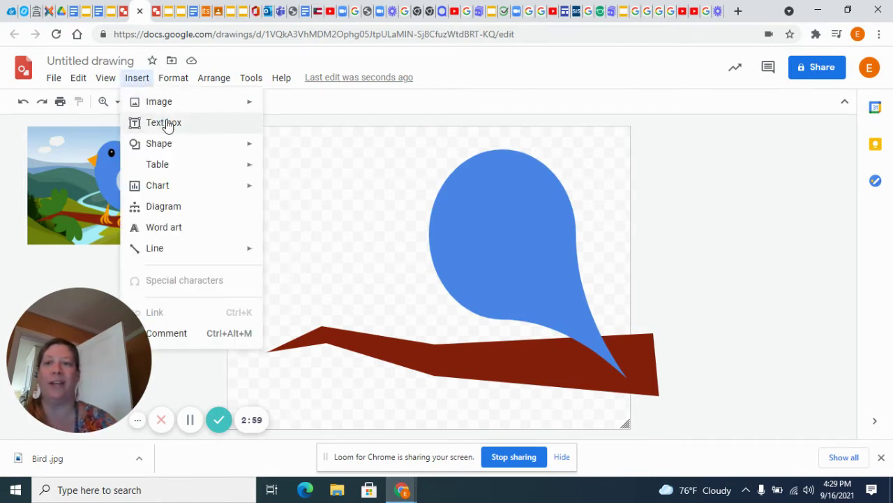
mouse_move(169, 146)
mouse_move(299, 149)
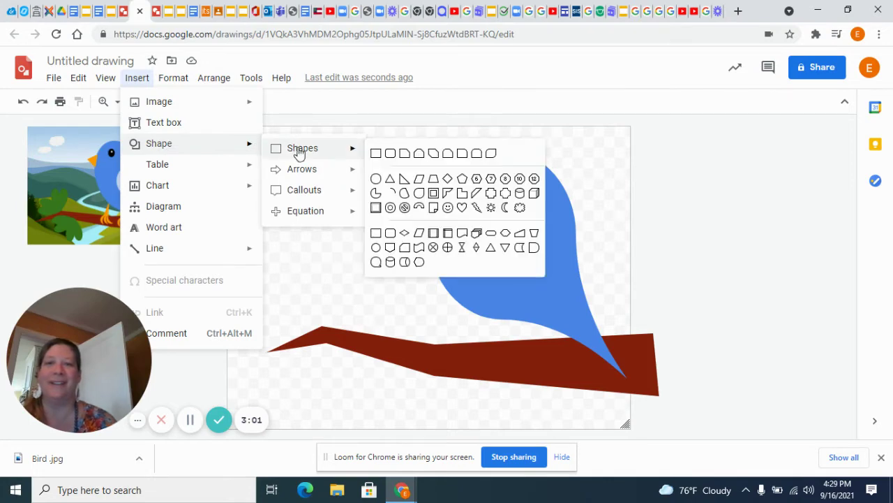
click(391, 179)
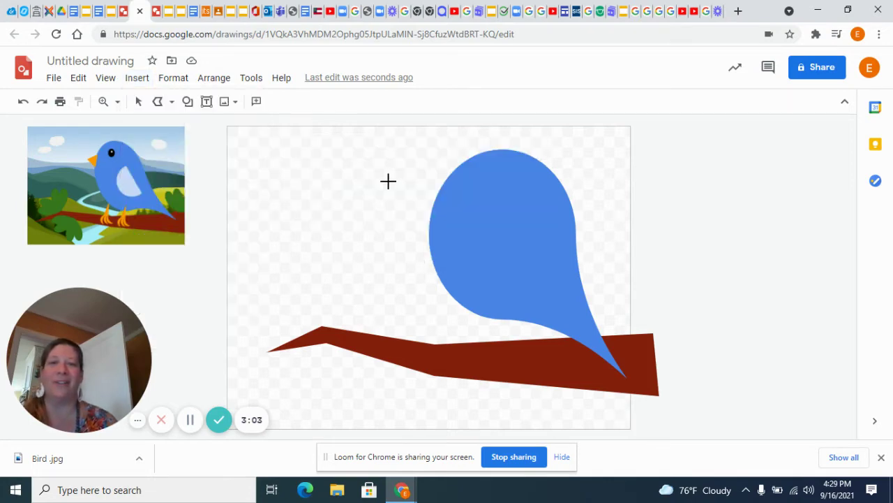
drag(388, 183, 421, 219)
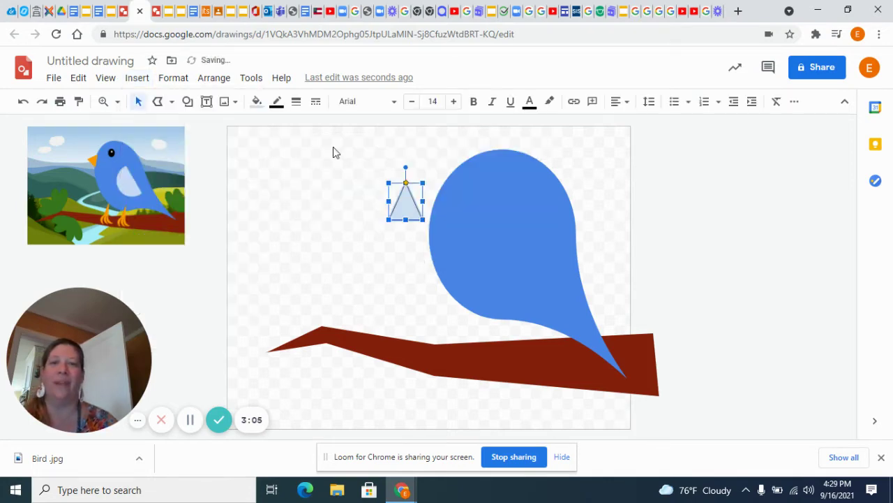
Make the triangle orange with no outline, rotated to point left and nudged against the body.
click(277, 102)
click(307, 131)
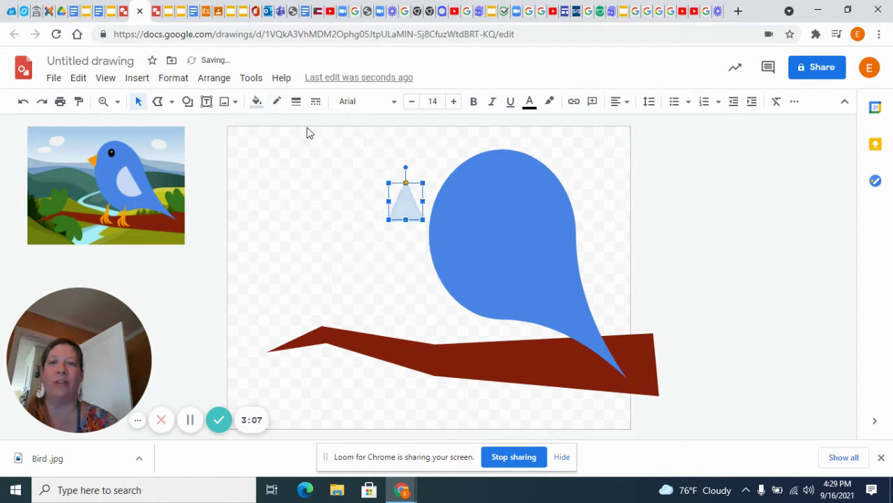
click(308, 132)
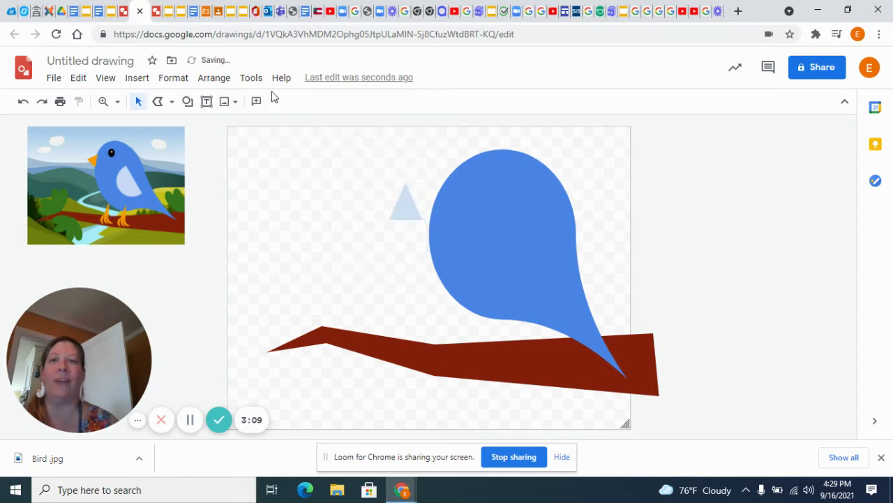
click(397, 210)
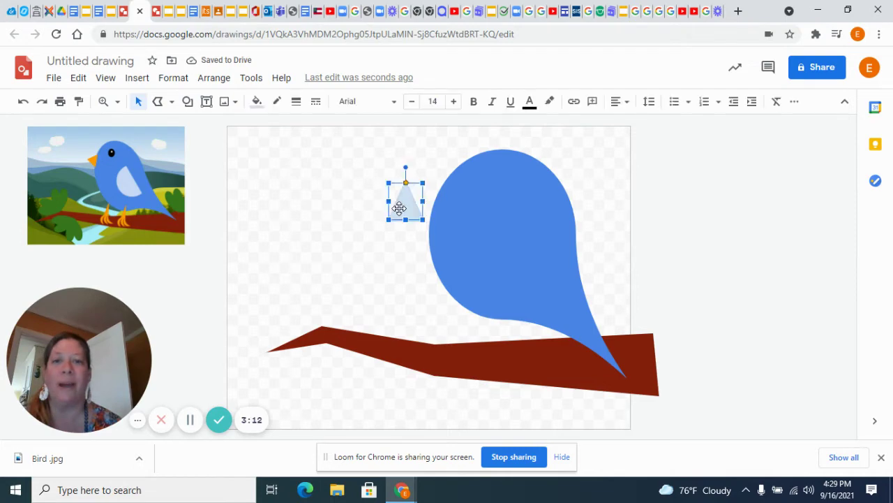
click(257, 101)
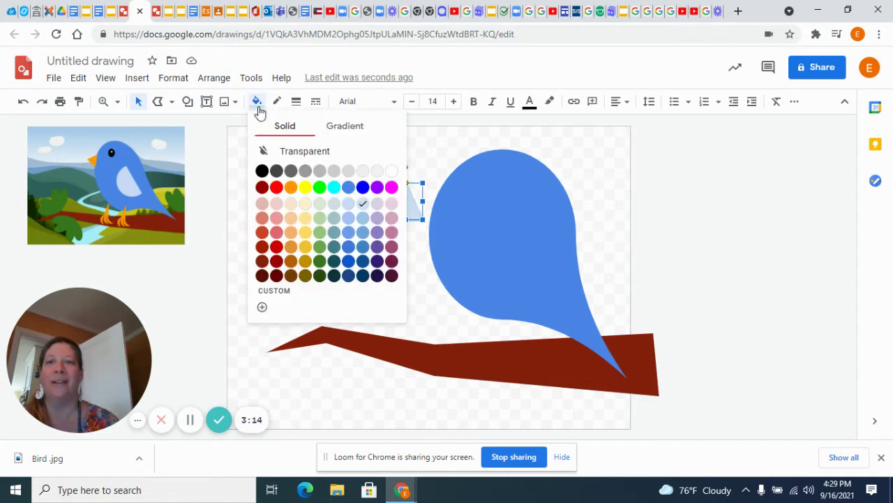
click(293, 188)
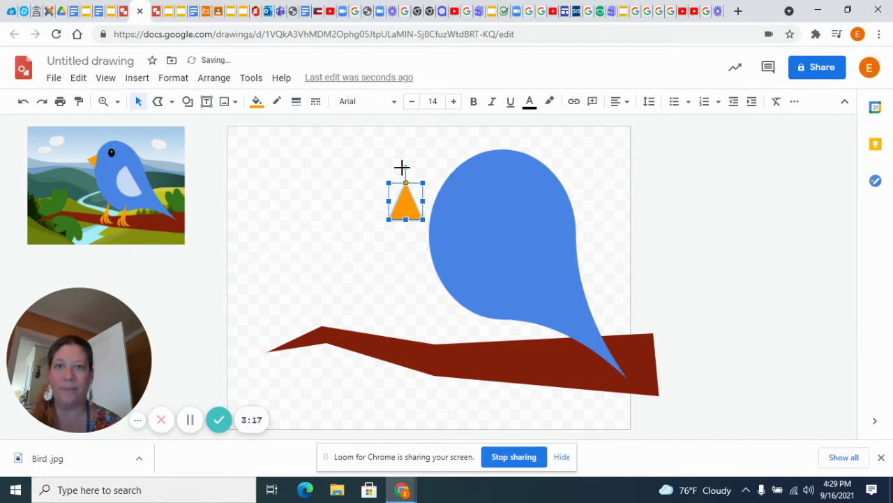
drag(405, 167, 341, 181)
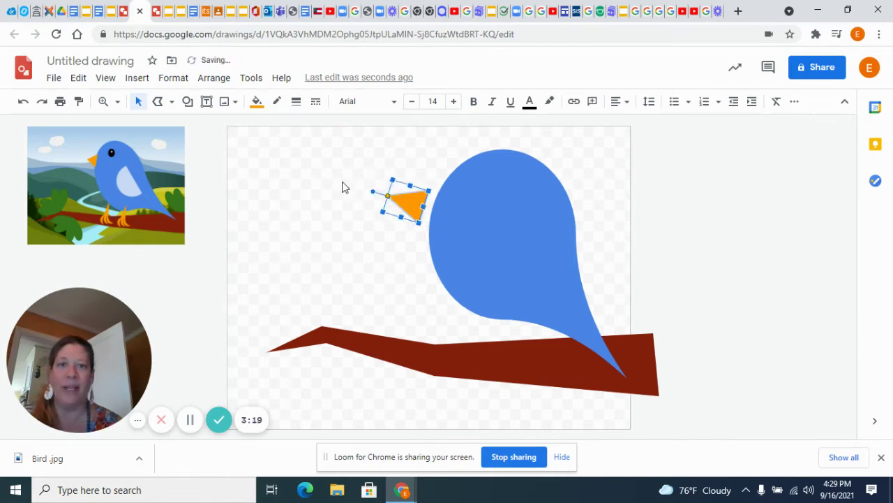
key(Right)
key(Right)
key(Right)
key(Right)
key(Right)
key(Right)
key(Right)
key(Right)
key(Right)
key(Right)
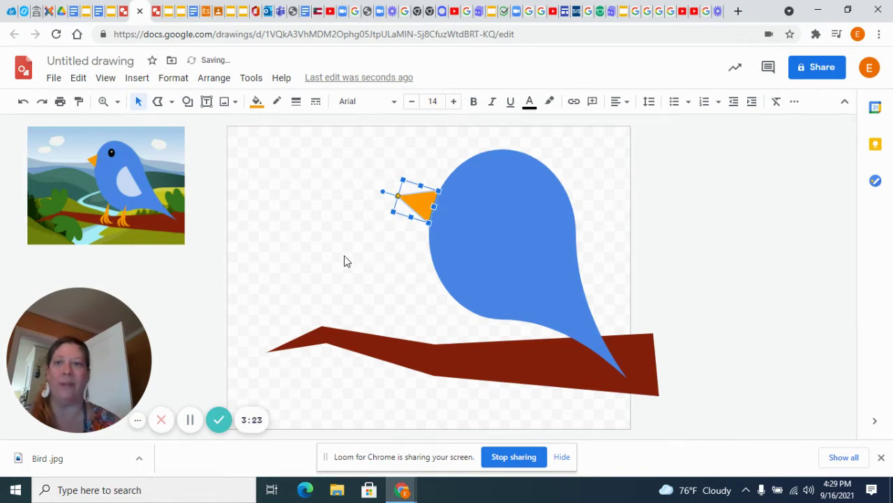
Pick the oval shape tool, then zoom in on the bird.
click(135, 78)
mouse_move(253, 146)
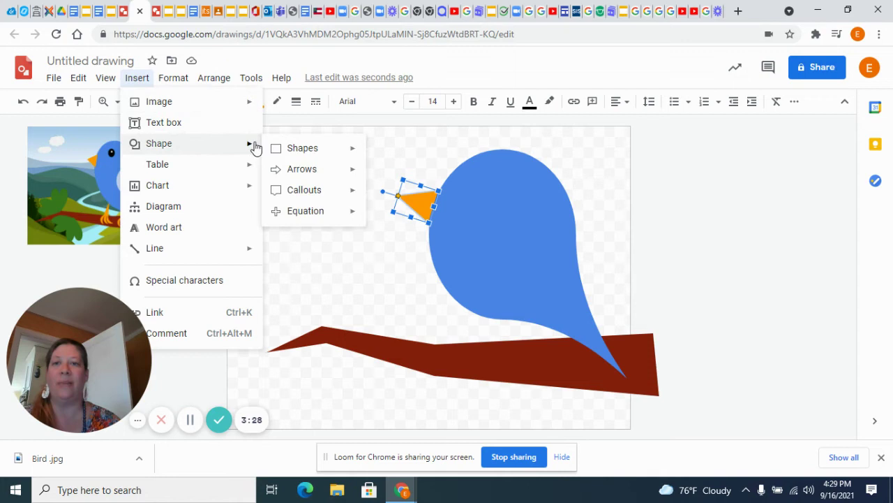
mouse_move(300, 147)
click(375, 179)
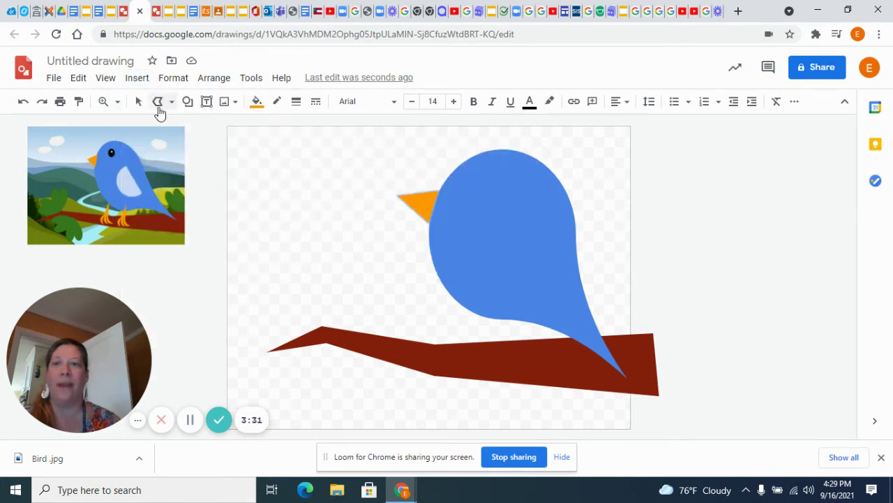
click(117, 104)
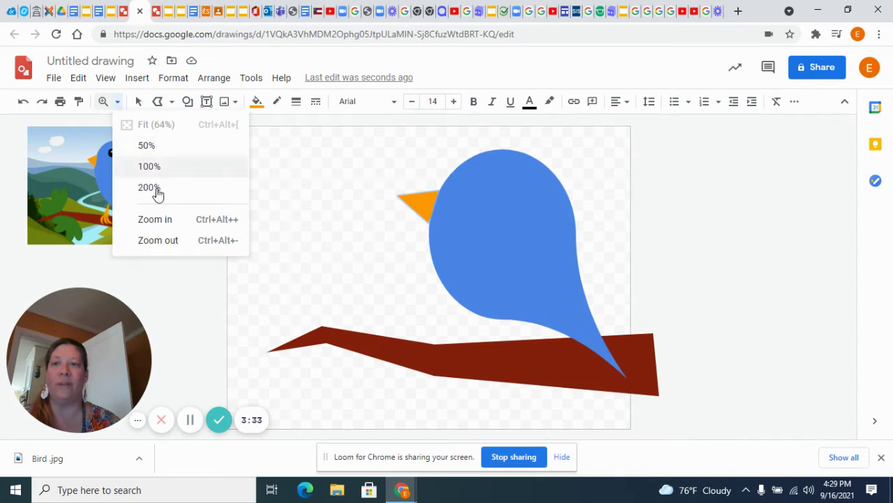
click(165, 222)
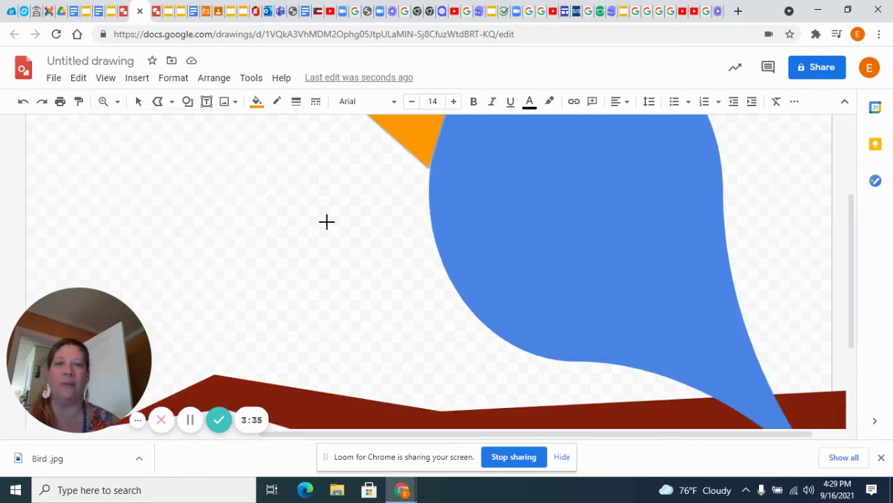
scroll(327, 221, up, 3)
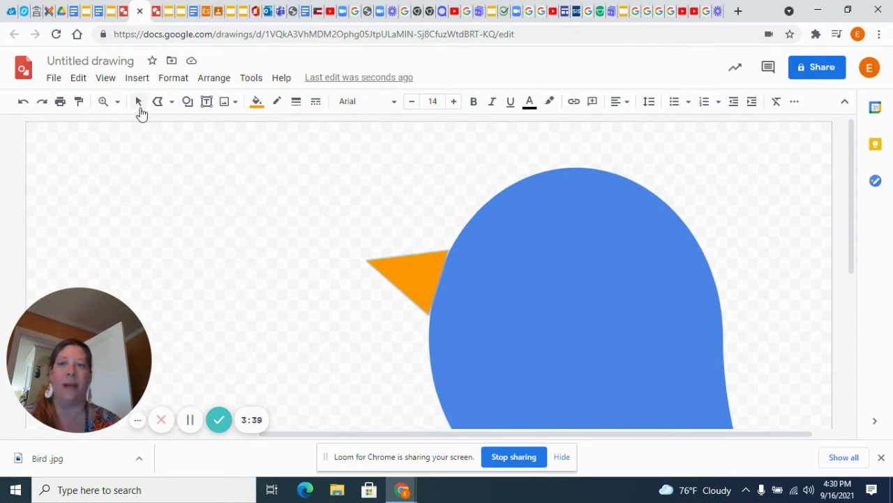
Shift the orange beak slightly right and down onto the body's edge.
click(139, 102)
click(403, 270)
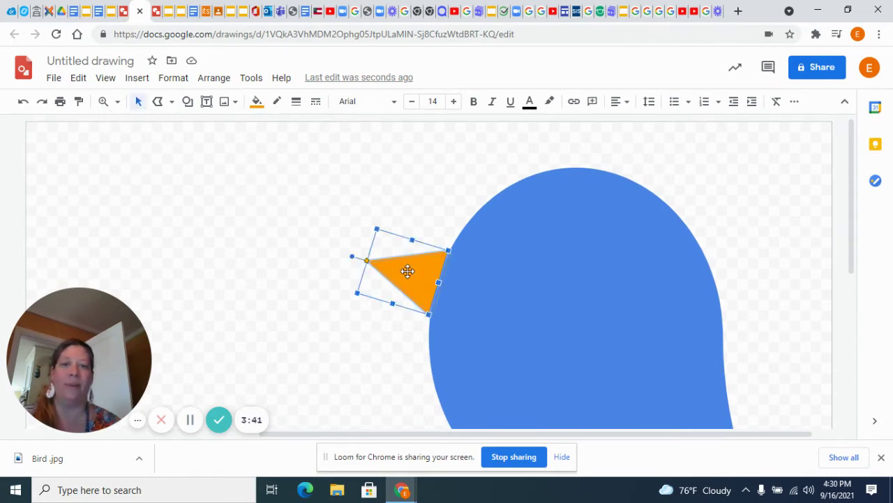
drag(408, 272, 412, 273)
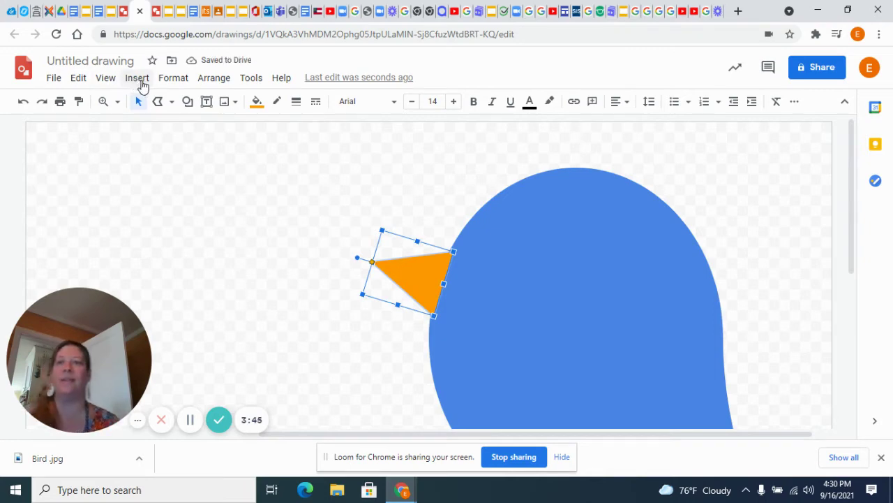
Draw an oval high on the bird's head and fill it black.
click(139, 78)
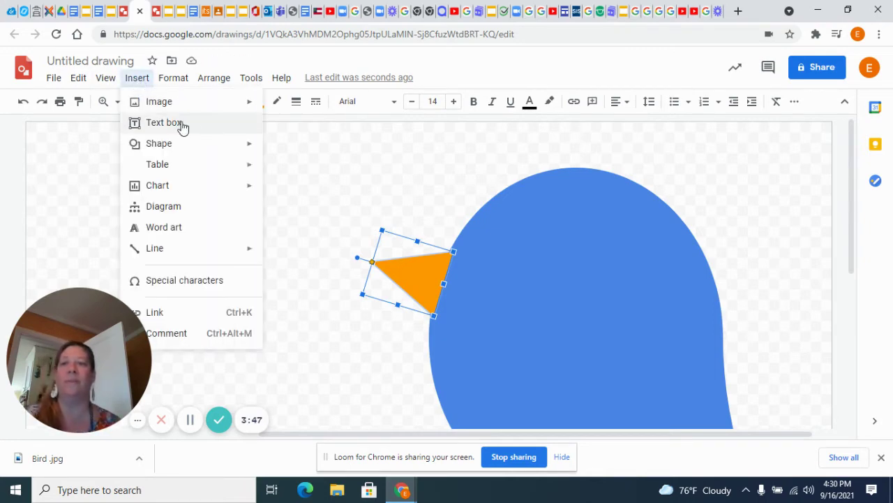
mouse_move(217, 145)
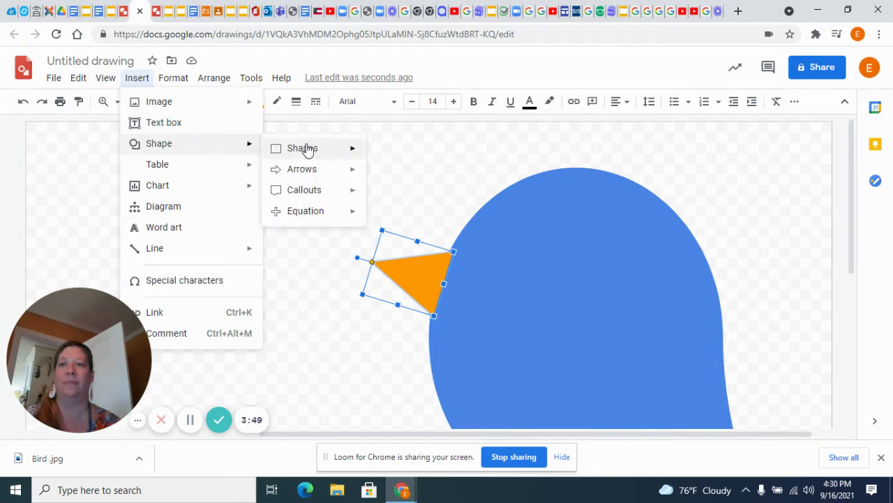
mouse_move(340, 150)
click(376, 179)
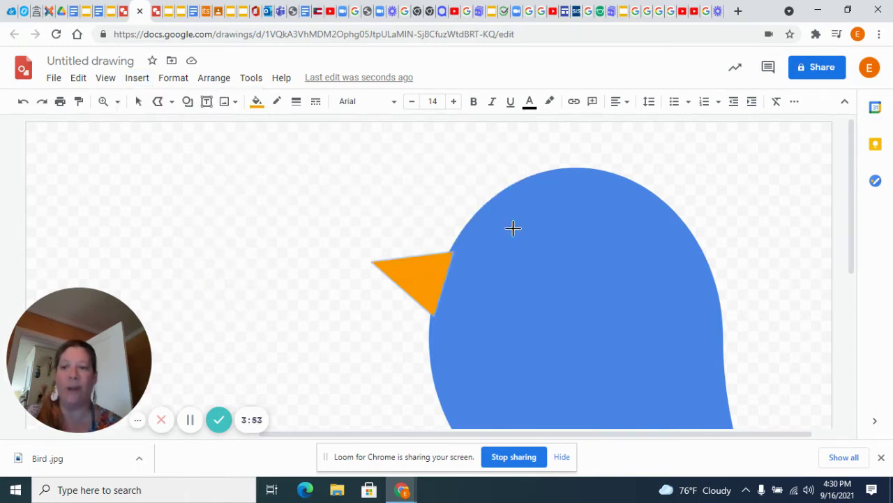
drag(512, 227, 547, 287)
drag(528, 255, 530, 236)
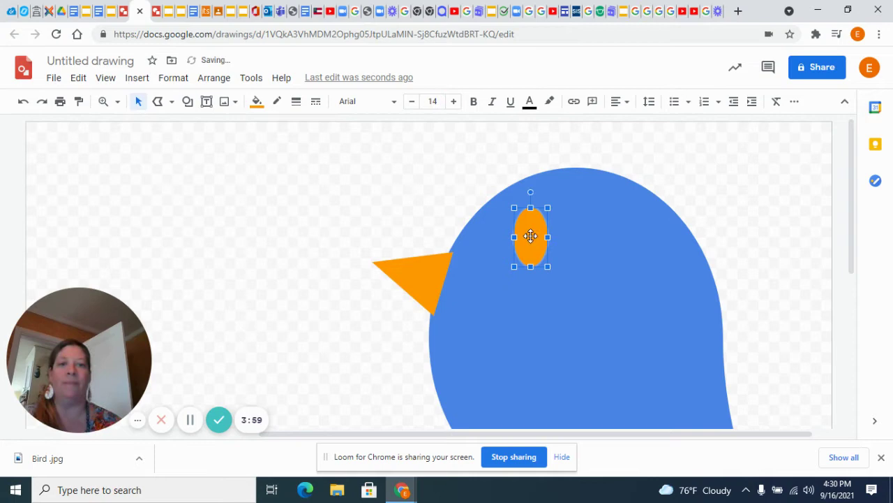
click(257, 102)
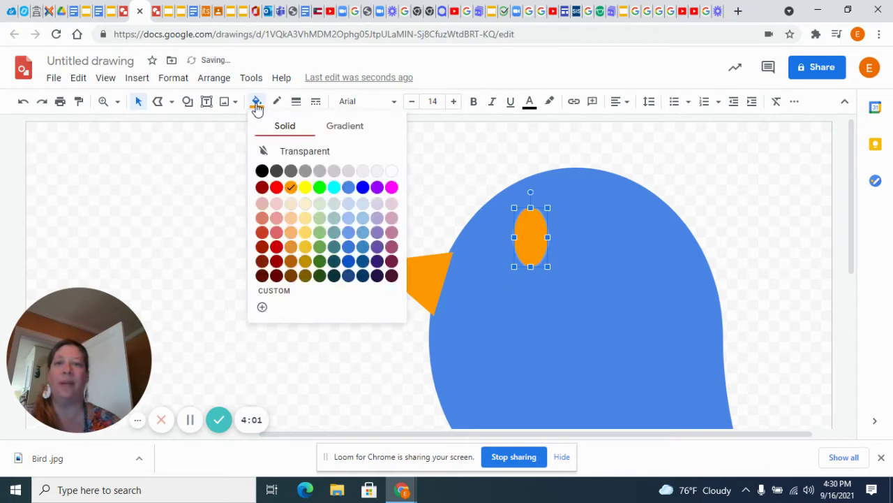
click(262, 171)
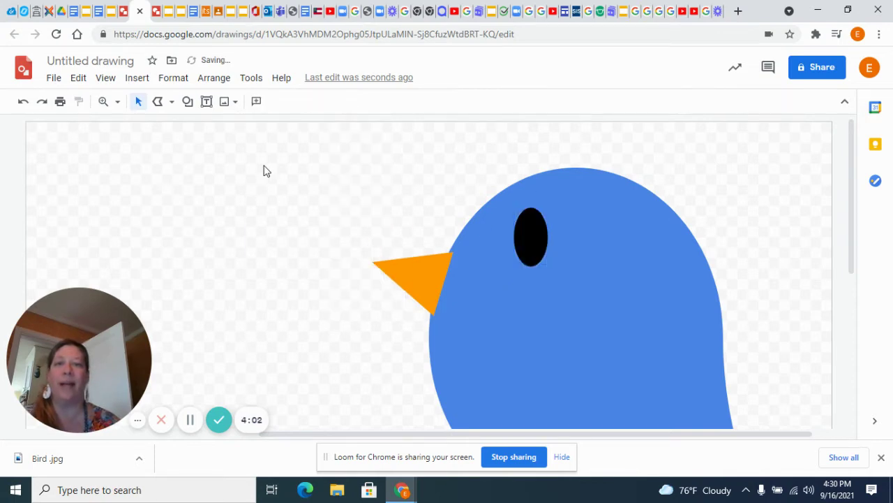
Duplicate the black eye with Ctrl+D, shrink the copy, and fill it white as a highlight.
click(532, 235)
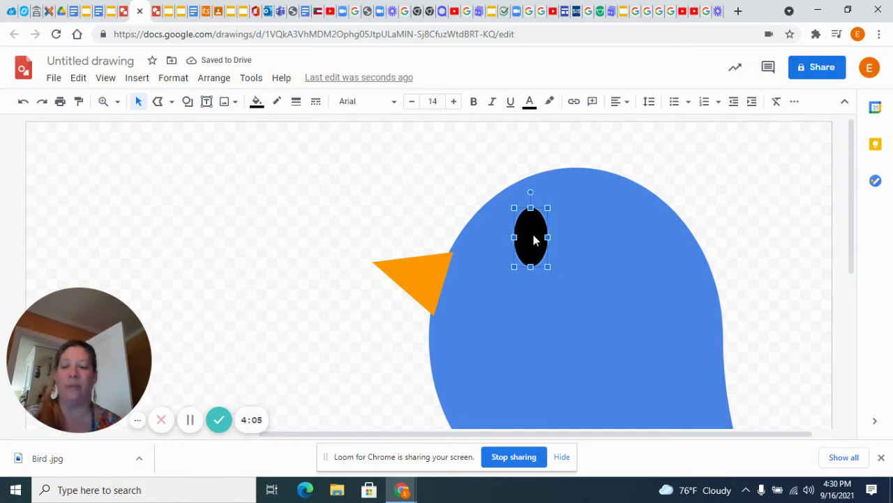
key(ctrl+d)
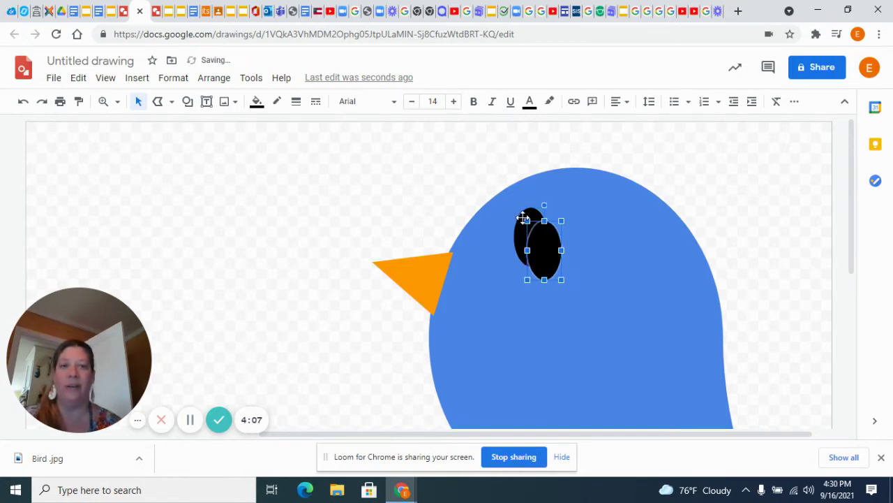
mouse_move(526, 219)
mouse_down()
mouse_move(544, 248)
mouse_move(533, 226)
mouse_up()
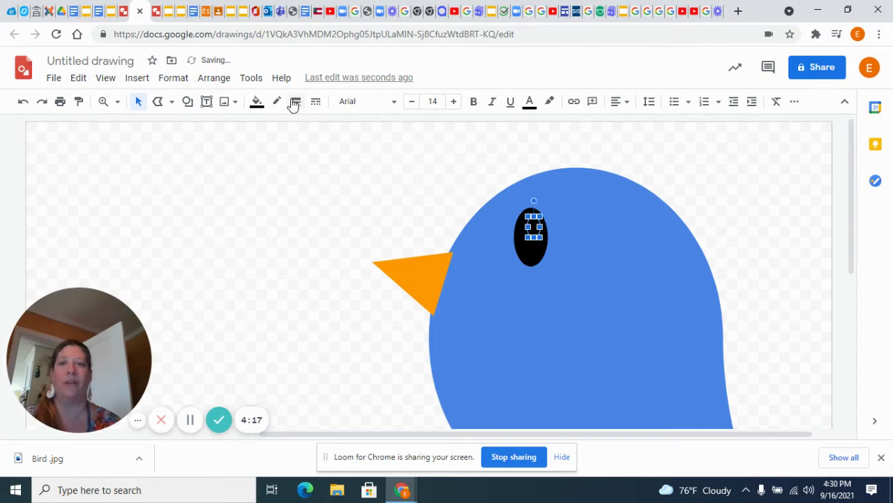
click(256, 101)
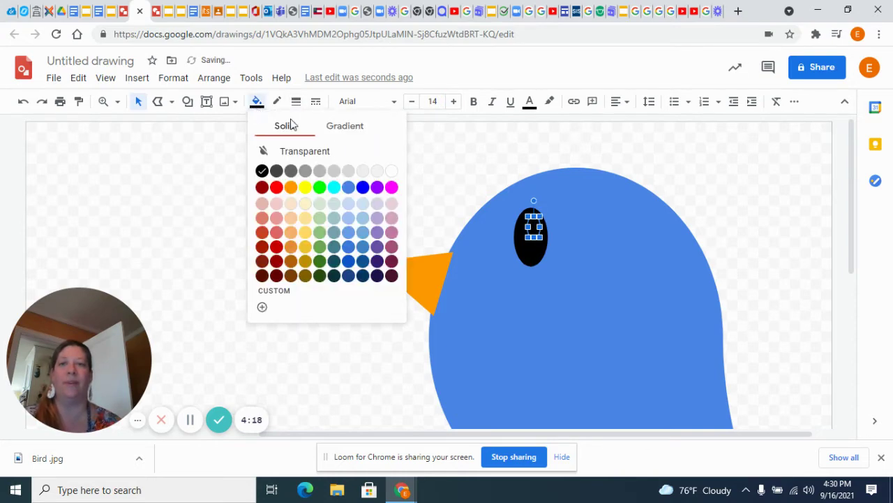
click(391, 171)
click(391, 175)
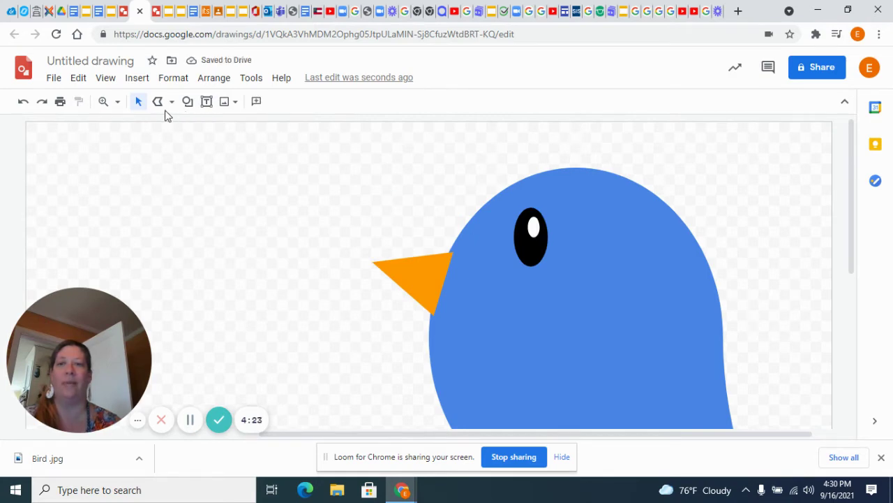
Zoom out and drag the blue body's bottom handle slightly down toward the branch.
click(116, 102)
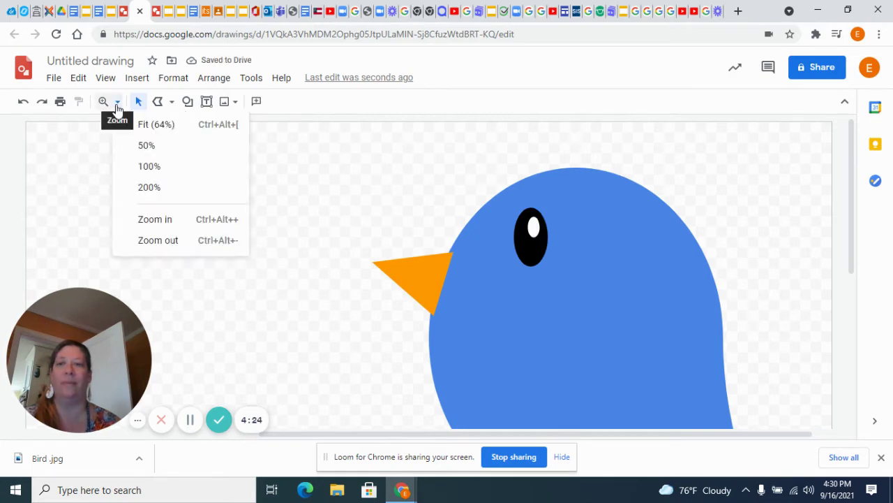
click(152, 237)
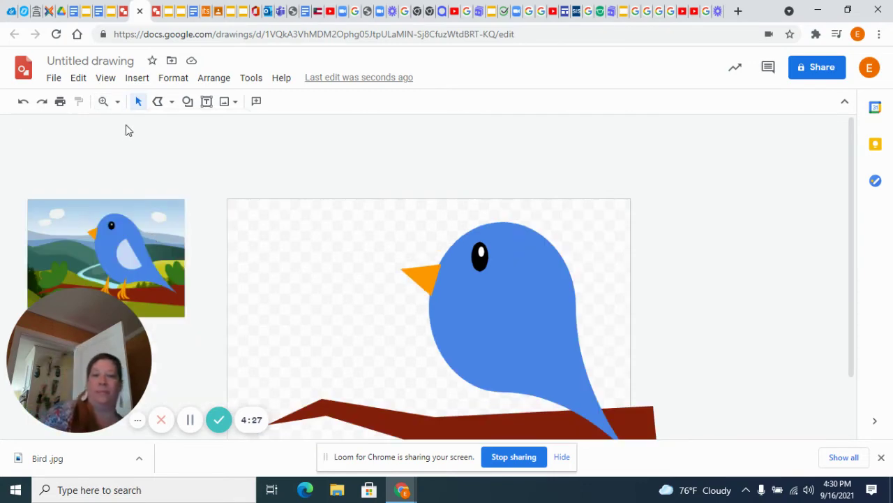
scroll(189, 182, down, 1)
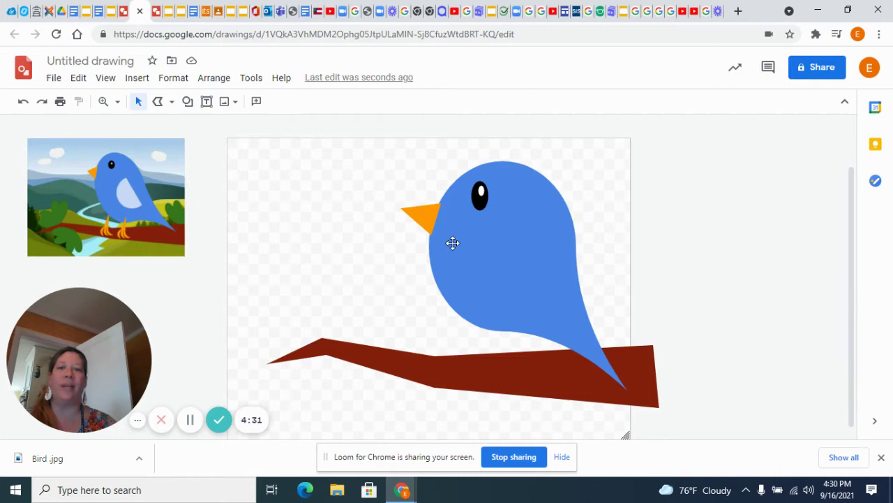
click(460, 288)
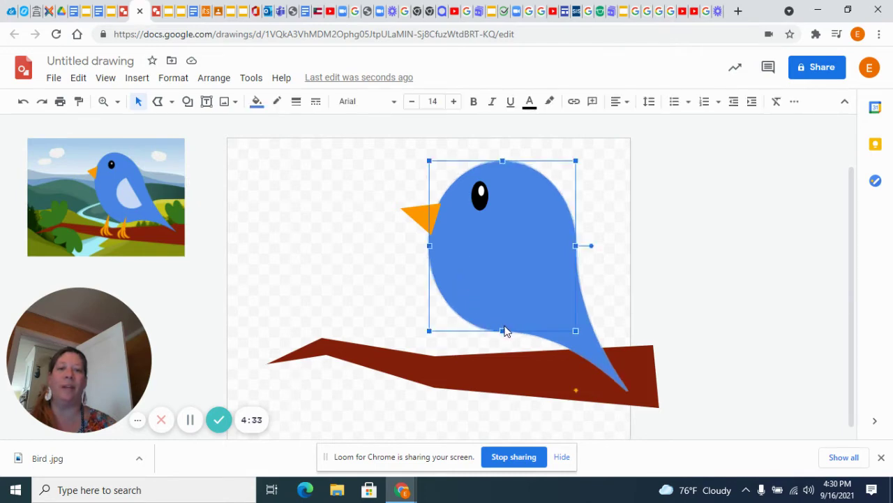
drag(503, 330, 504, 340)
click(386, 287)
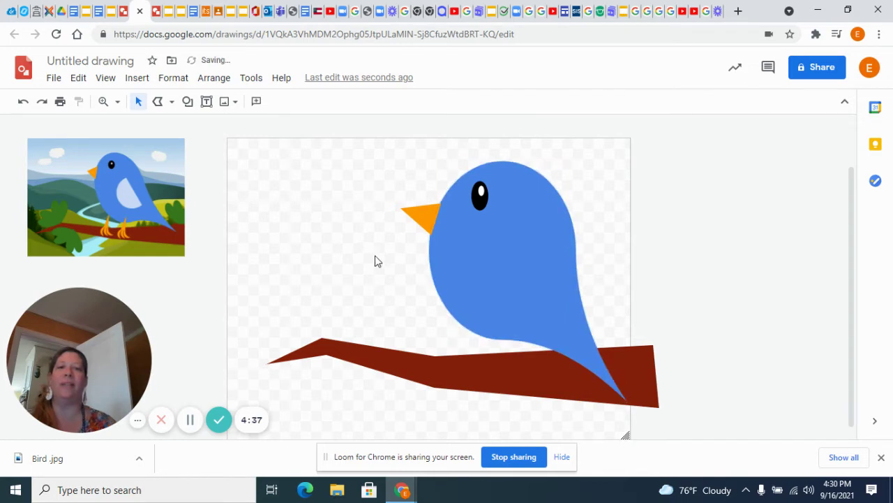
Insert a chord shape left of the bird and reshape it into a half-moon.
click(142, 81)
mouse_move(225, 149)
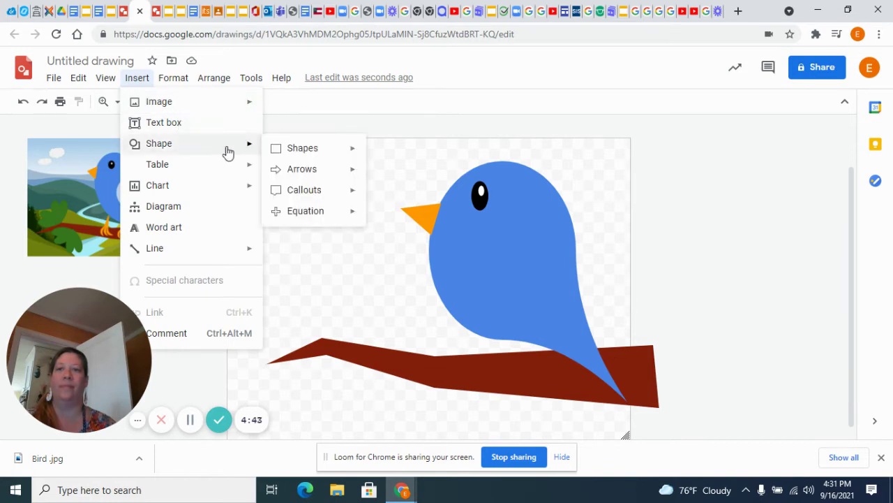
mouse_move(296, 155)
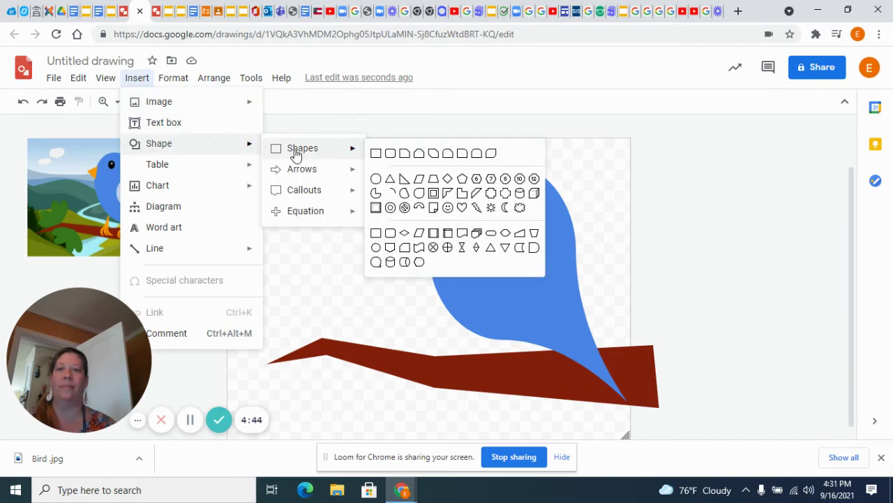
click(404, 193)
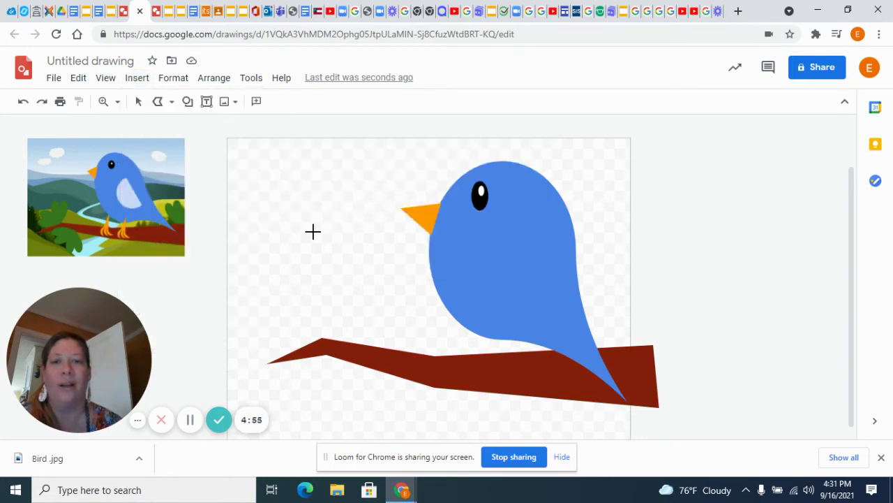
drag(312, 232, 383, 309)
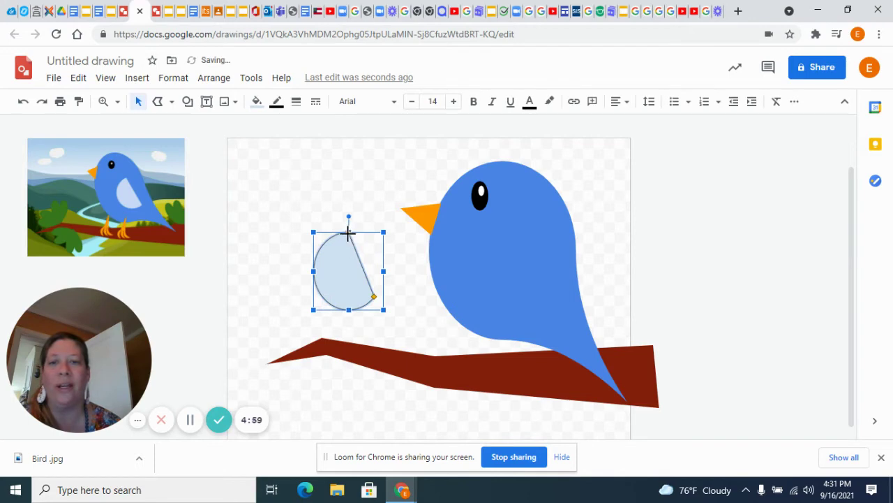
drag(348, 234, 327, 241)
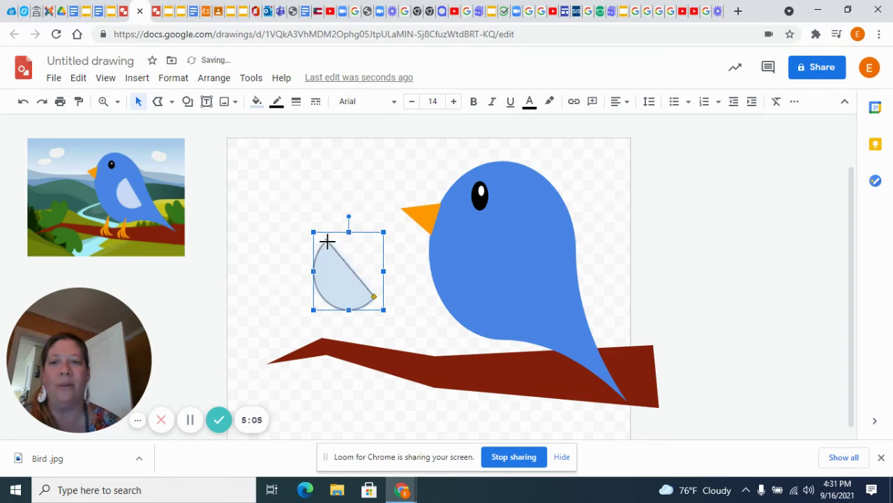
Fill the half-moon light cornflower blue with no outline and move it onto the bird's body.
click(257, 103)
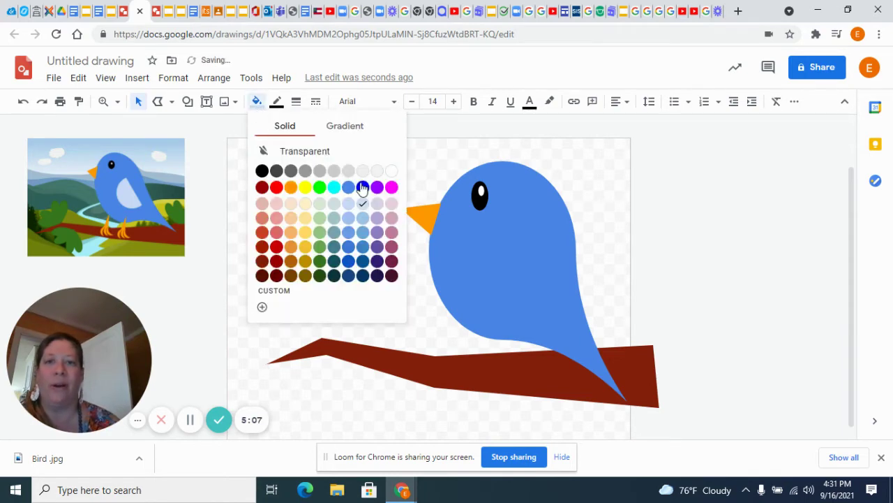
click(351, 206)
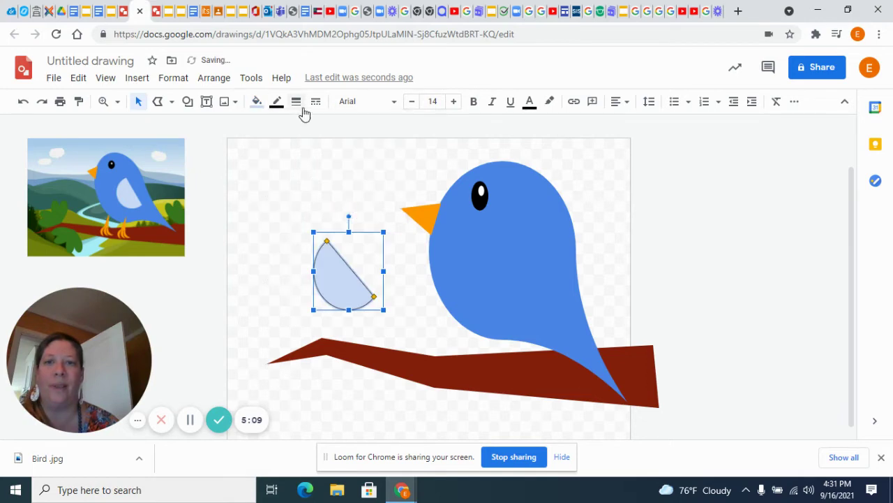
click(278, 106)
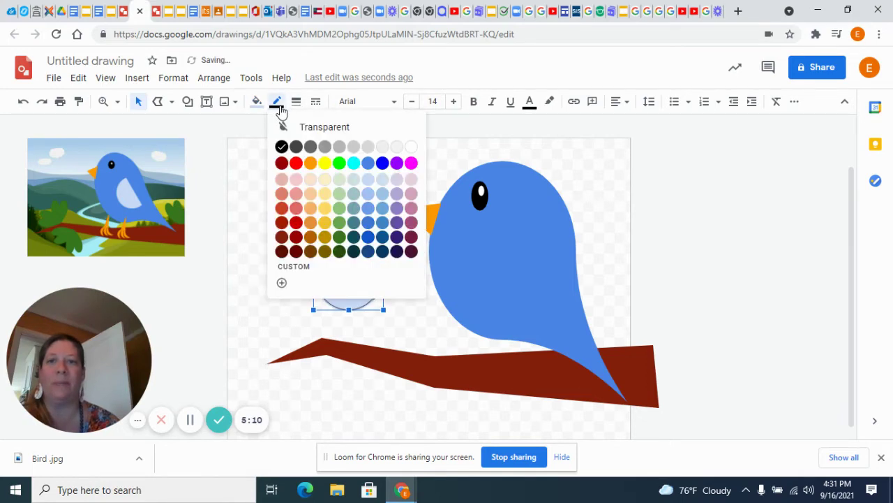
click(321, 128)
drag(325, 295, 509, 287)
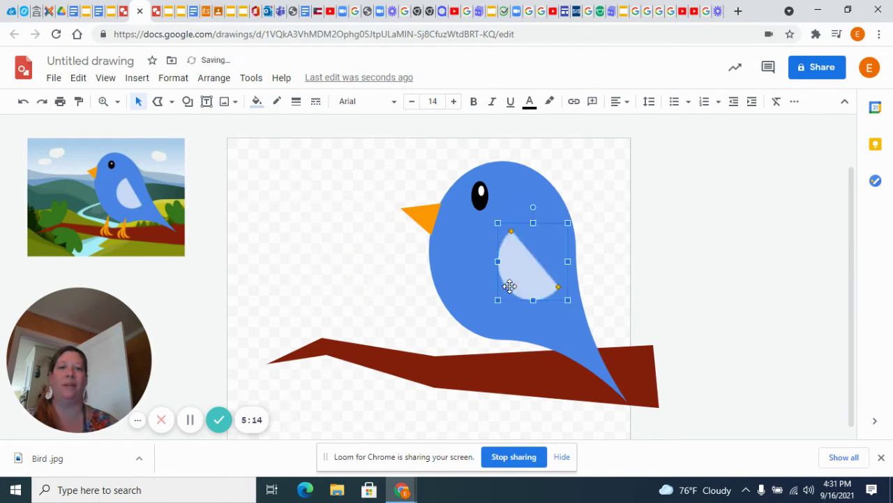
right_click(382, 298)
click(321, 276)
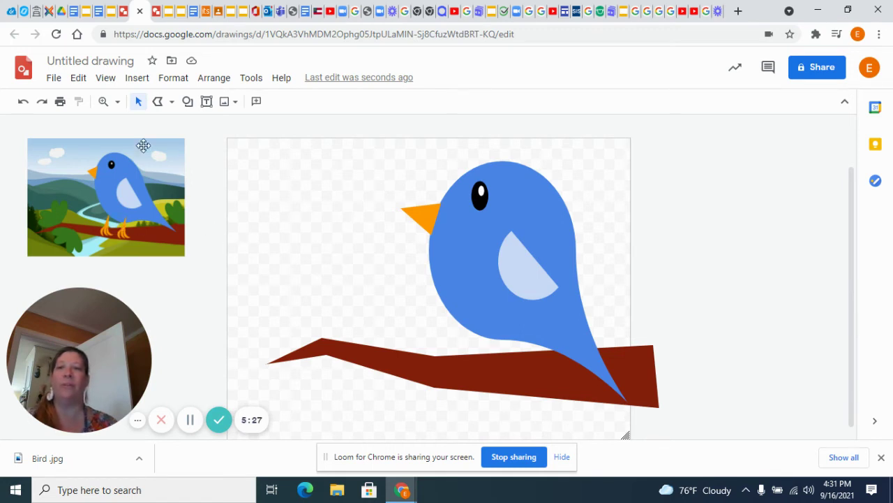
Zoom in and draw a small crescent moon shape on the branch.
click(116, 102)
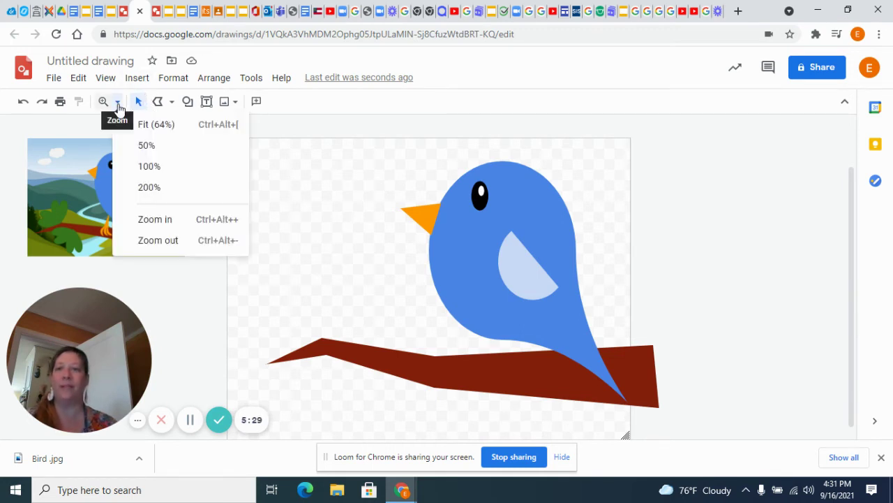
click(169, 220)
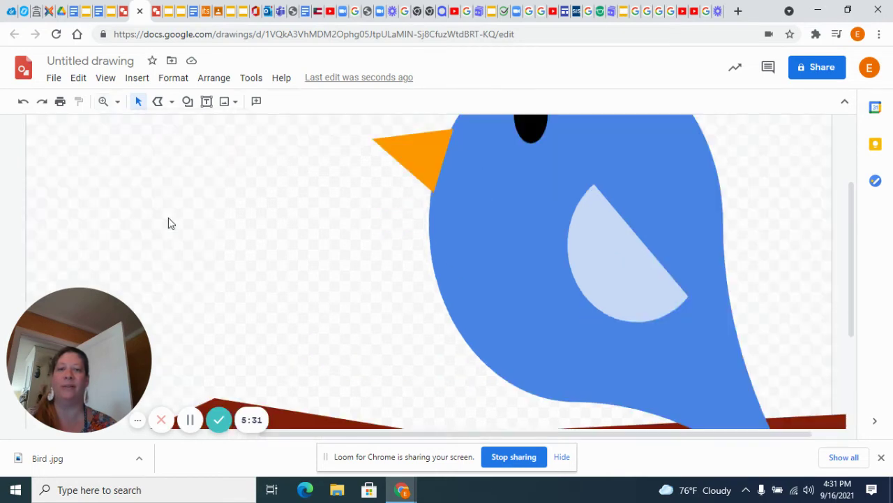
scroll(324, 292, down, 5)
scroll(324, 291, right, 2)
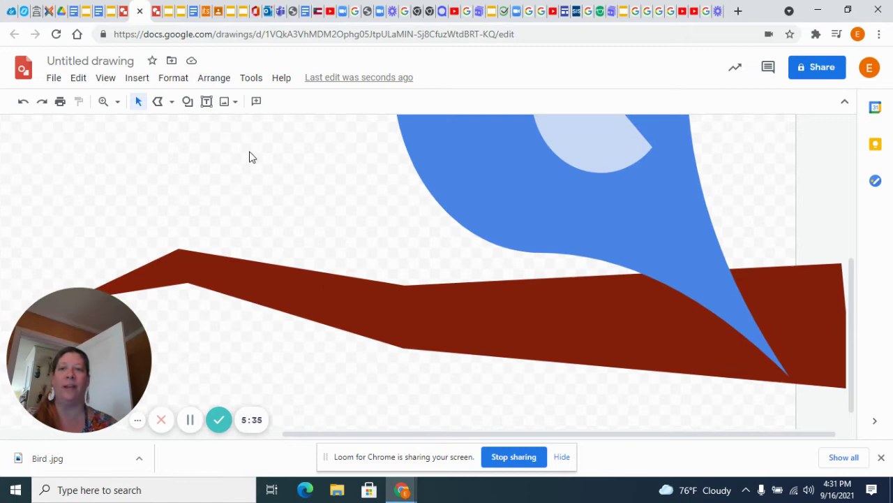
click(139, 80)
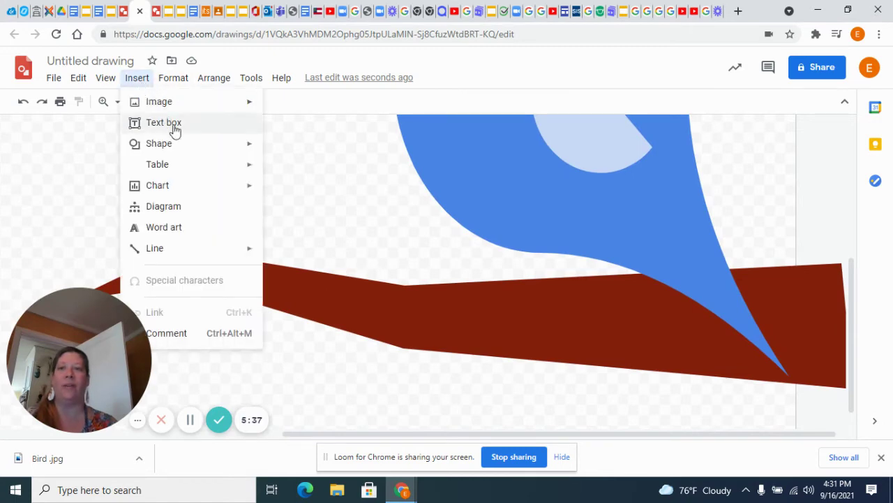
mouse_move(193, 150)
mouse_move(343, 152)
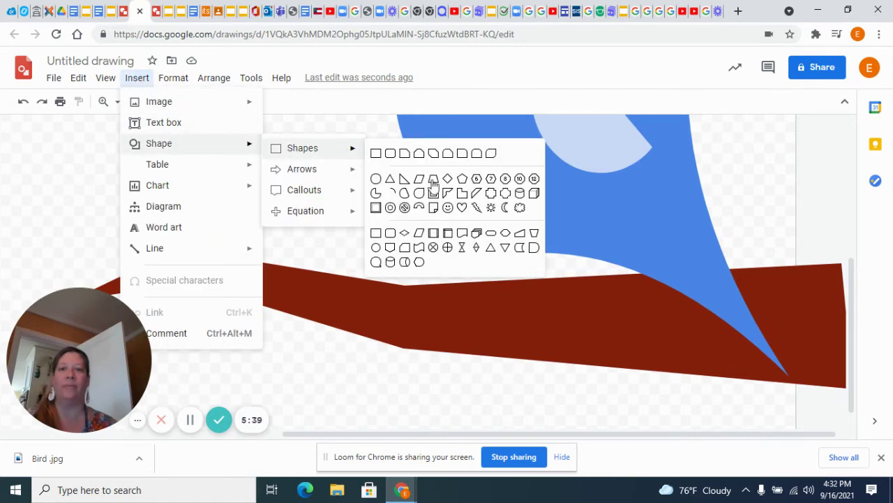
click(501, 208)
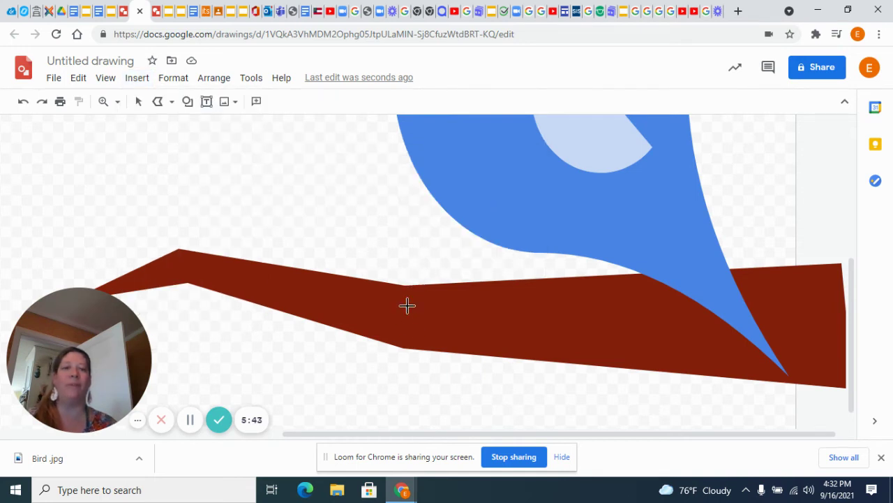
drag(419, 283, 449, 338)
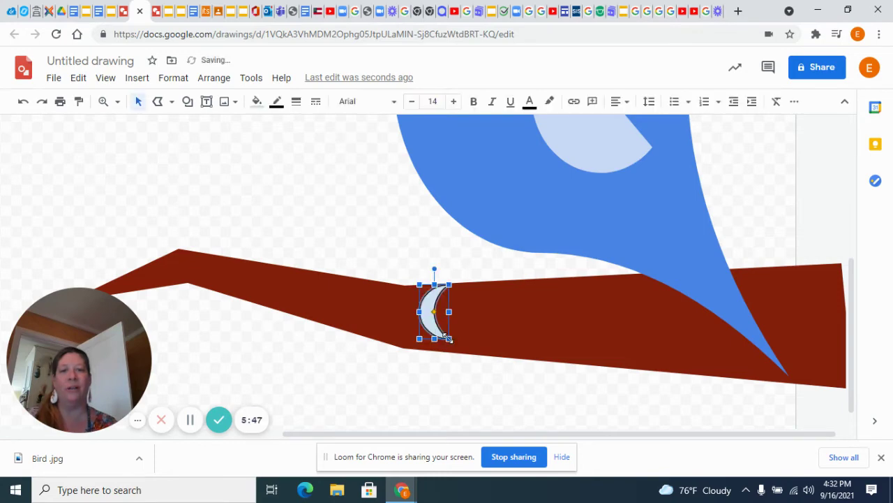
Fill the crescent solid orange and remove its dark outline.
click(256, 102)
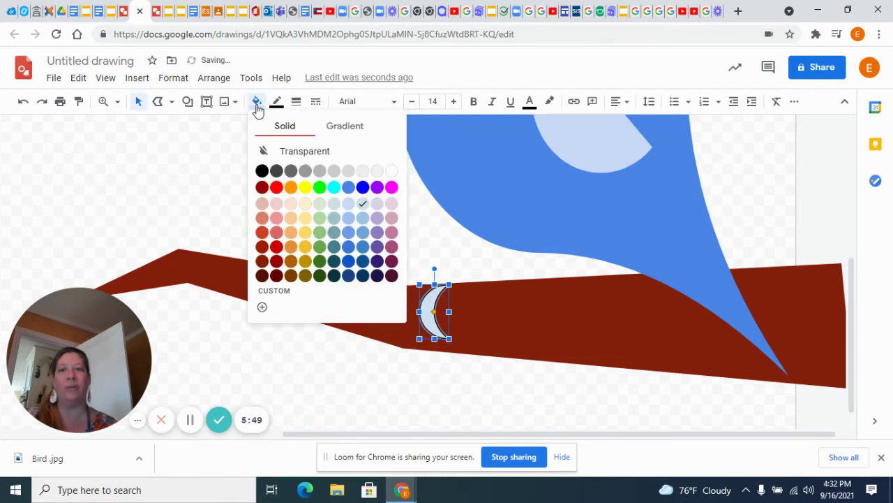
click(291, 187)
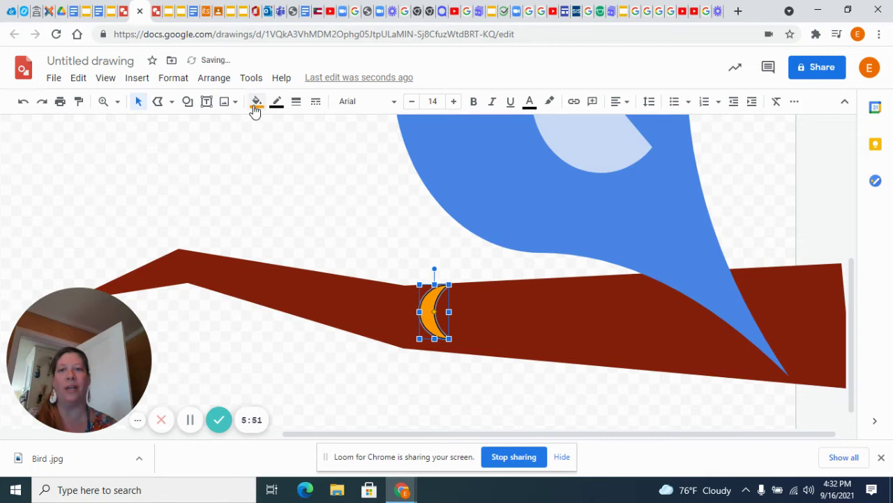
click(257, 102)
click(285, 151)
click(293, 160)
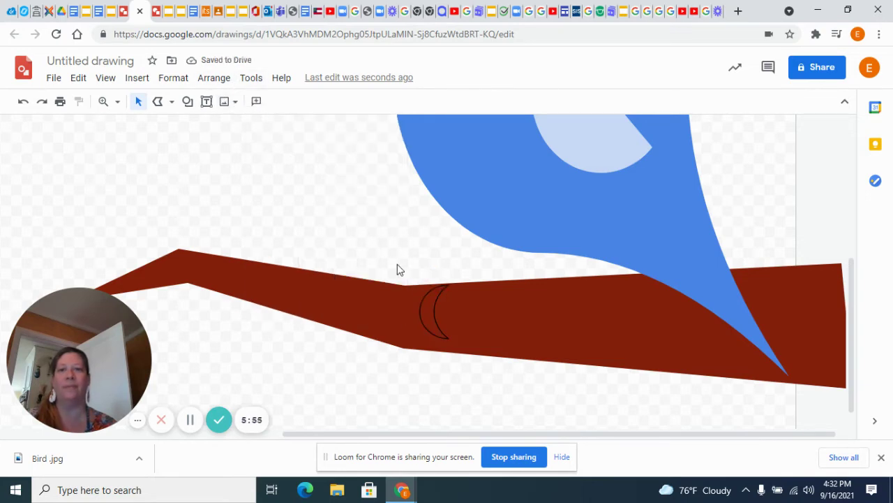
click(434, 321)
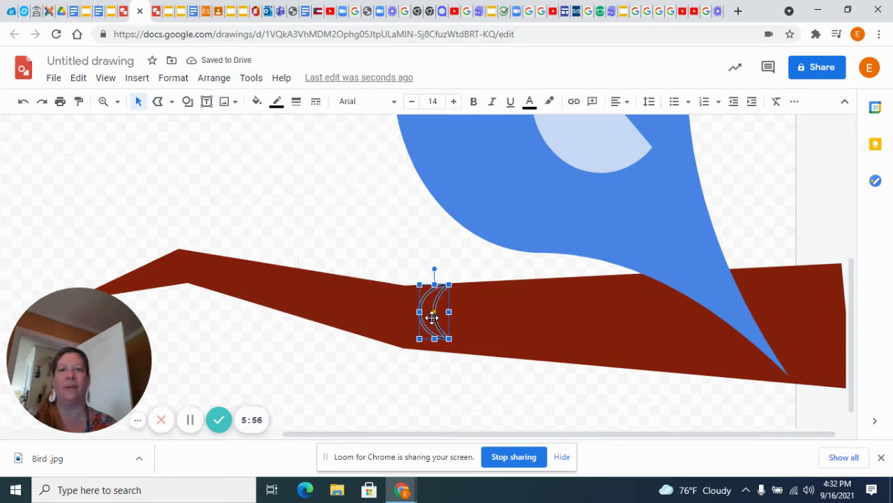
click(256, 103)
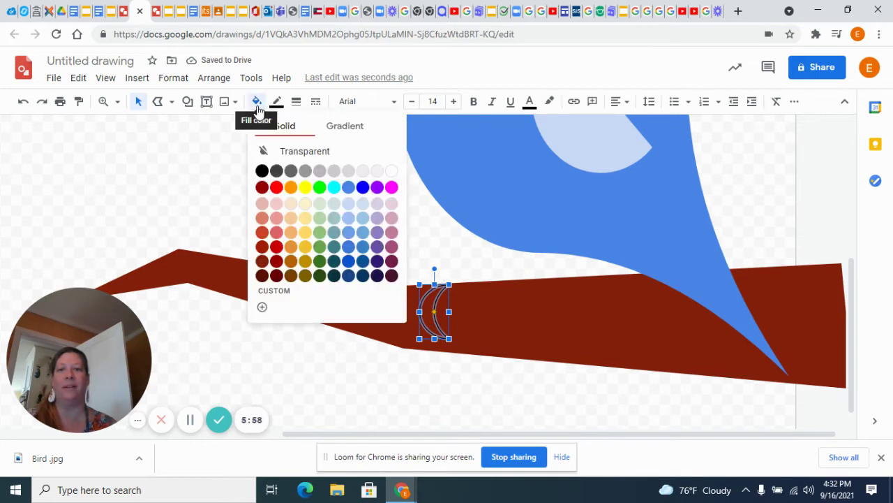
click(291, 189)
click(276, 103)
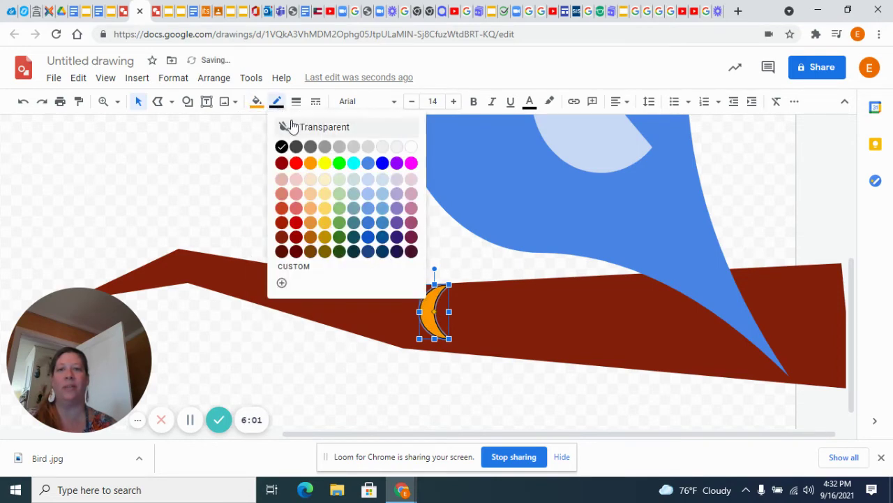
click(300, 128)
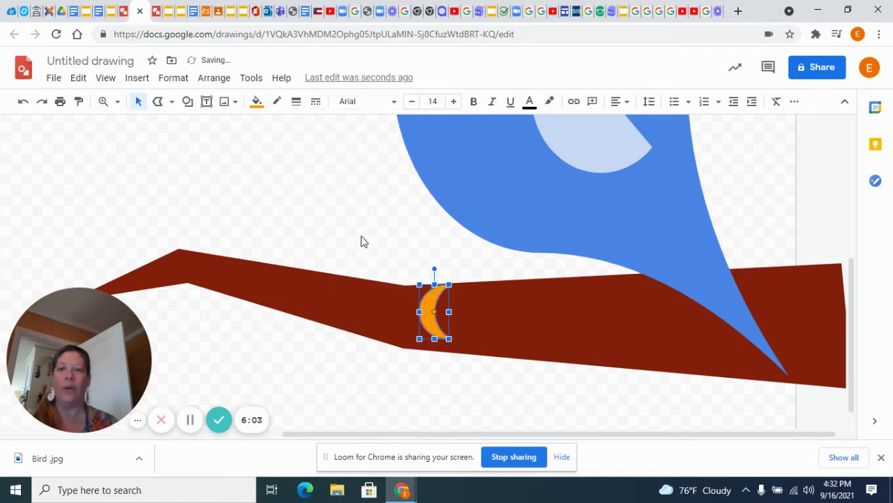
Make two copies of the orange crescent, spread them out, and tilt the leftmost slightly.
key(ctrl+d)
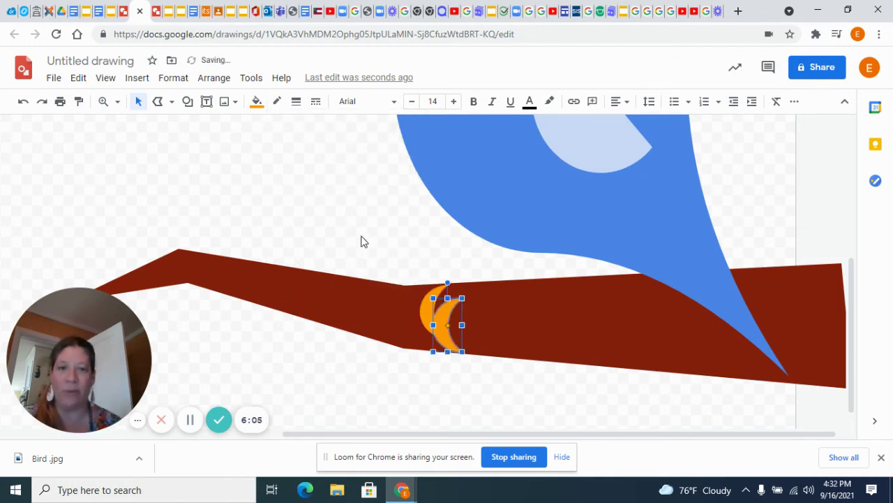
key(ctrl+d)
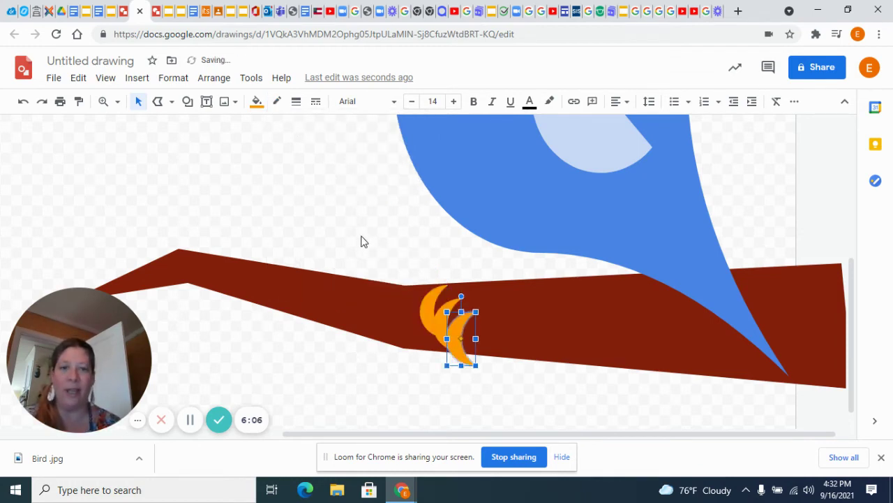
drag(458, 328, 441, 270)
click(445, 297)
click(484, 316)
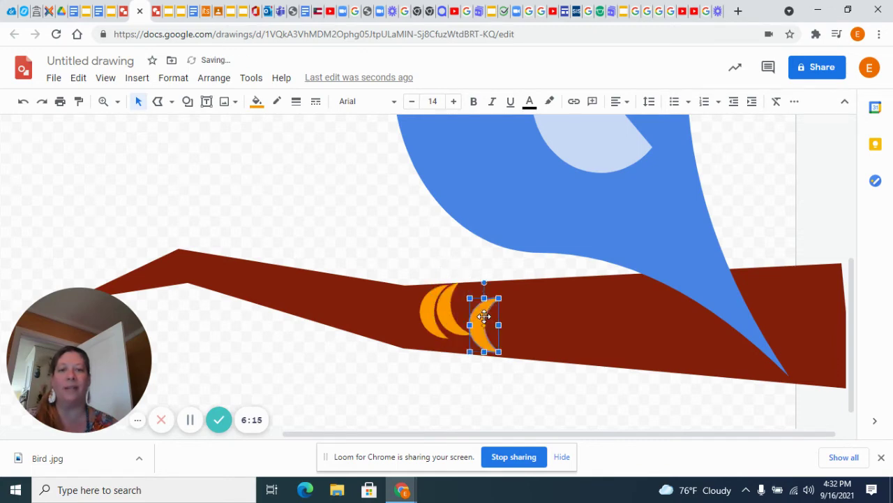
click(430, 298)
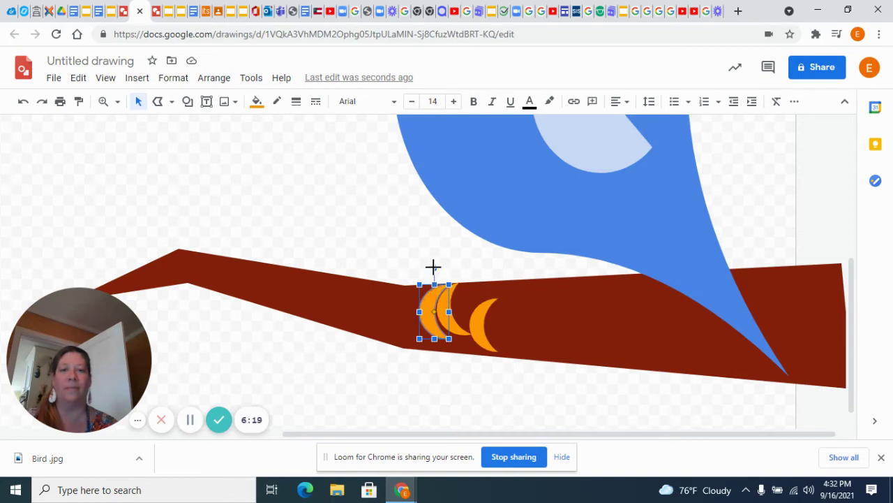
drag(433, 267, 441, 269)
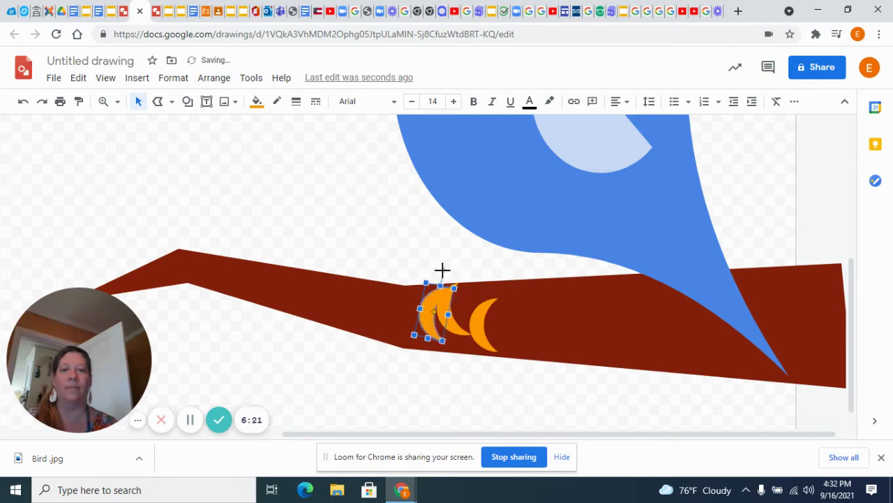
Move the right crescent onto the middle one and rotate the crescents into a fan.
drag(484, 315, 469, 311)
drag(469, 270, 468, 311)
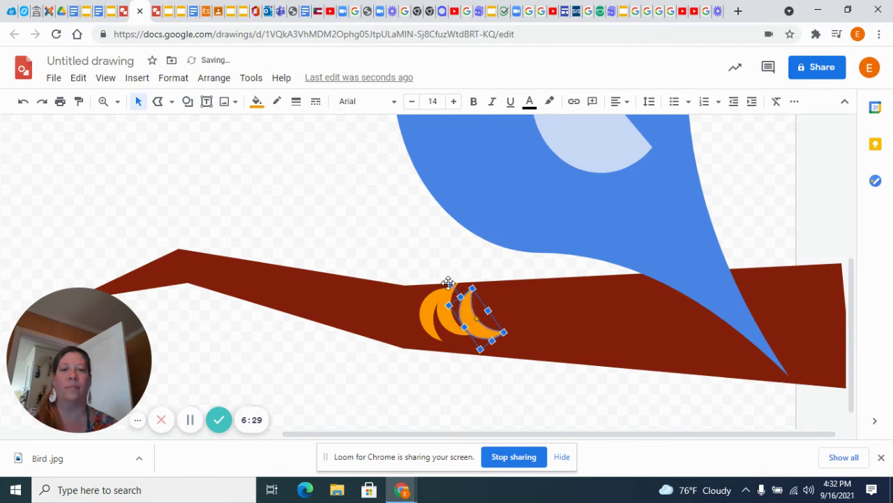
drag(450, 282, 464, 301)
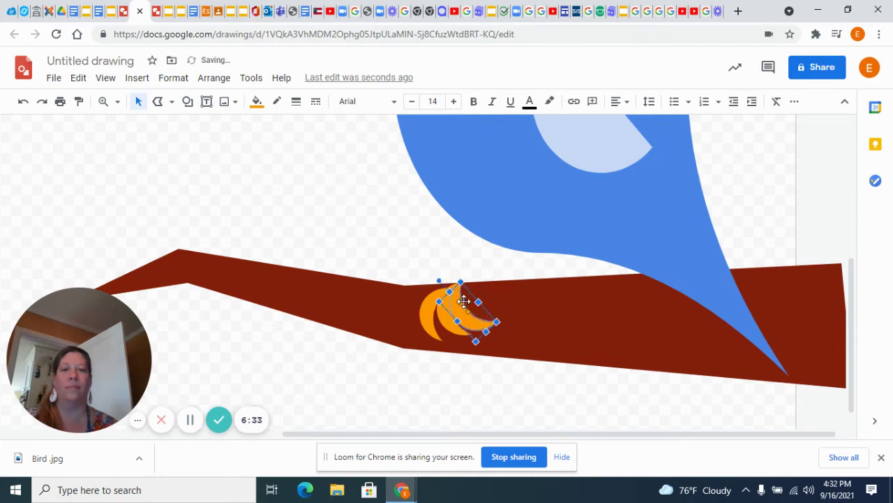
click(453, 328)
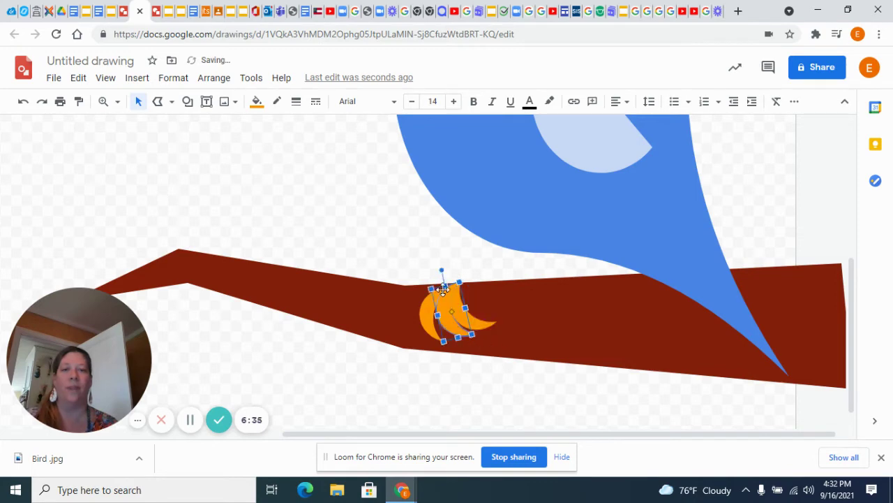
drag(440, 271, 449, 269)
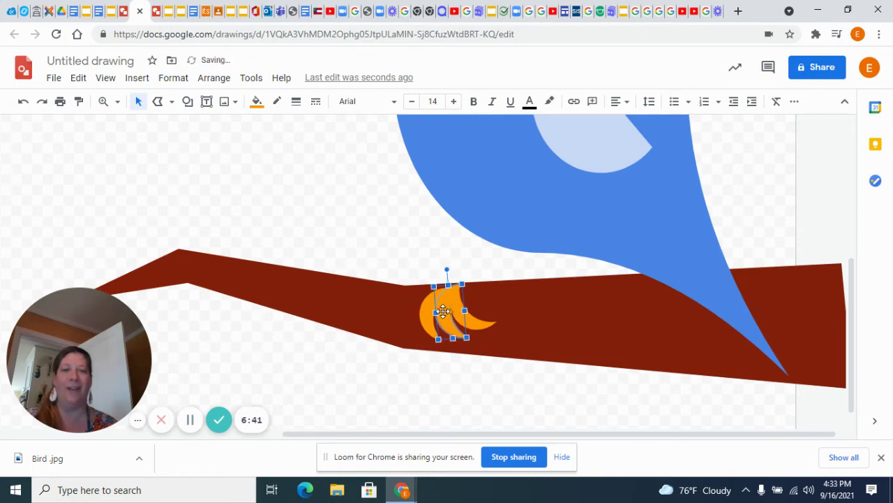
click(419, 247)
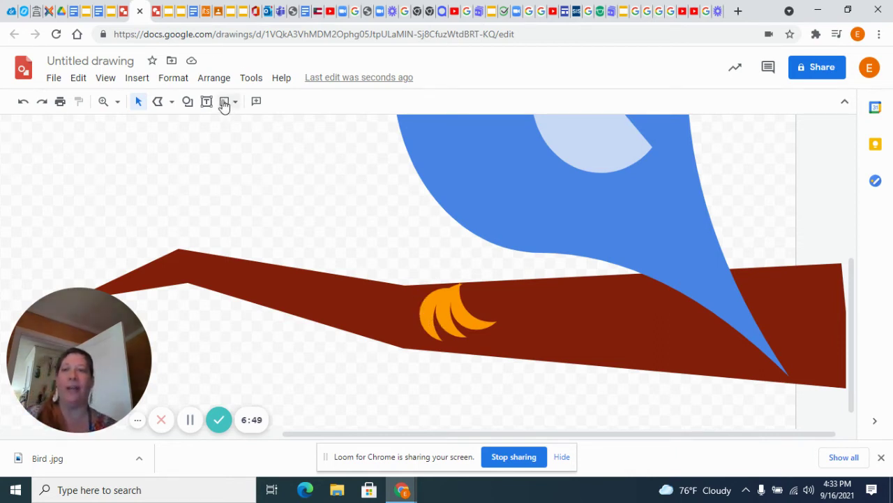
Draw a trapezoid leg just above the claw, tilted slightly clockwise.
click(139, 79)
mouse_move(186, 154)
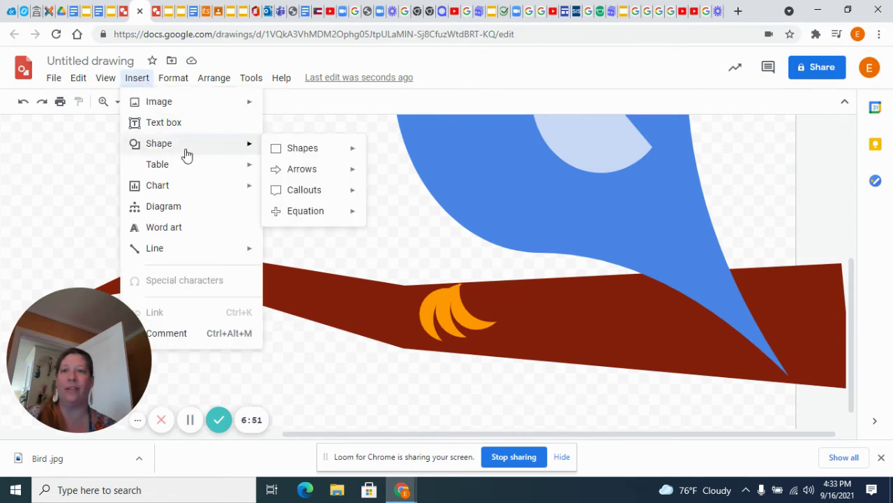
mouse_move(289, 154)
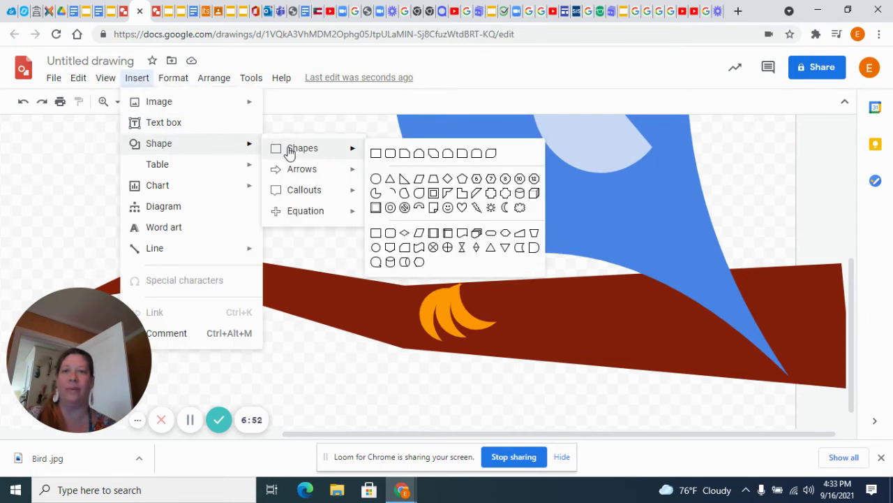
click(433, 183)
drag(409, 191, 435, 277)
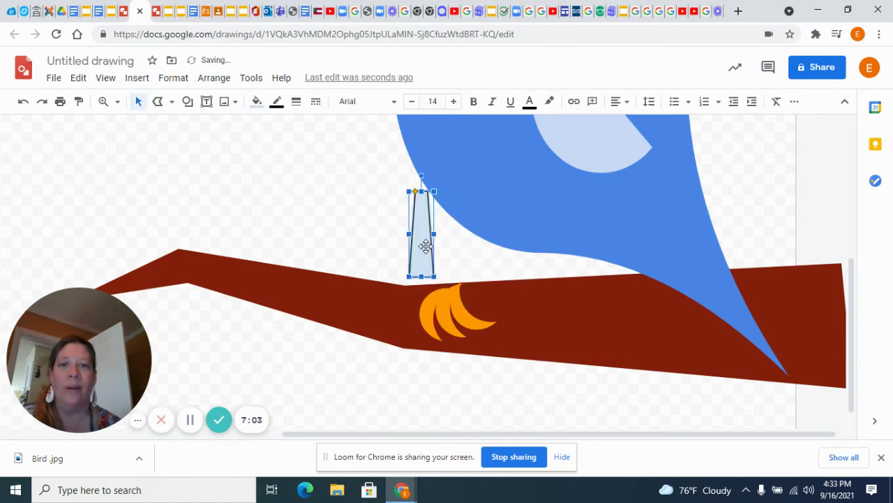
drag(423, 240, 457, 261)
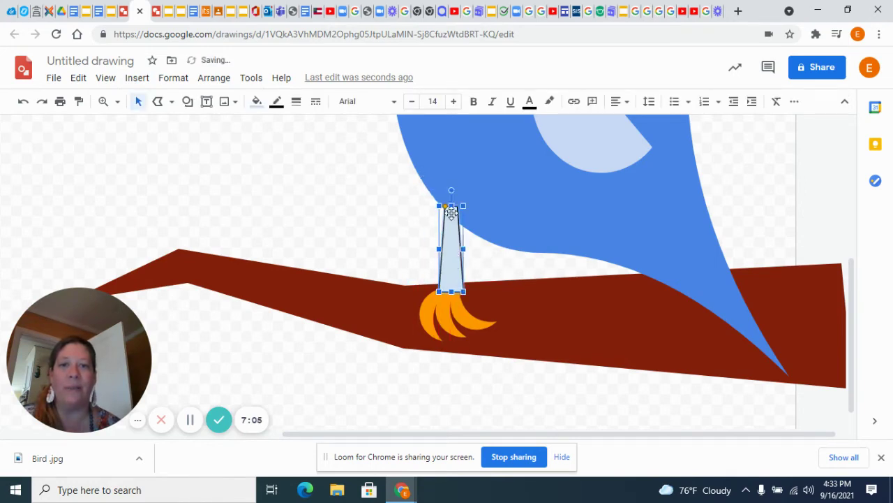
drag(451, 190, 460, 194)
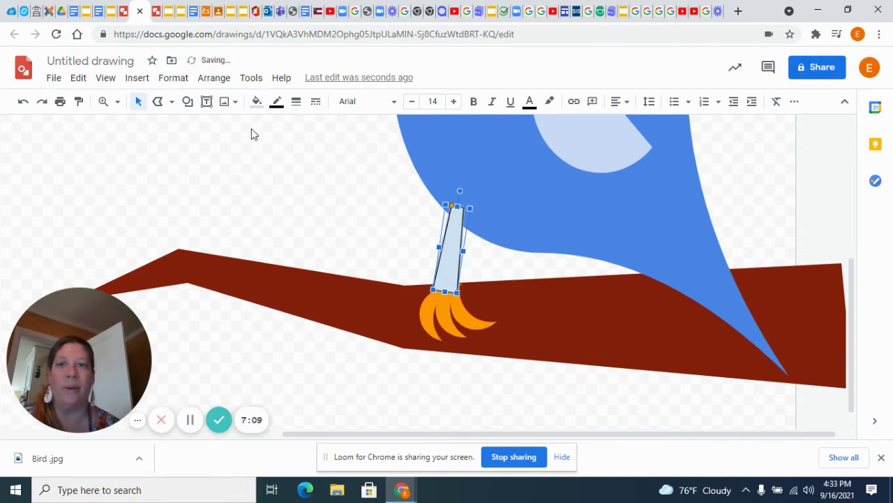
Fill the leg shape orange and remove its dark outline.
click(257, 101)
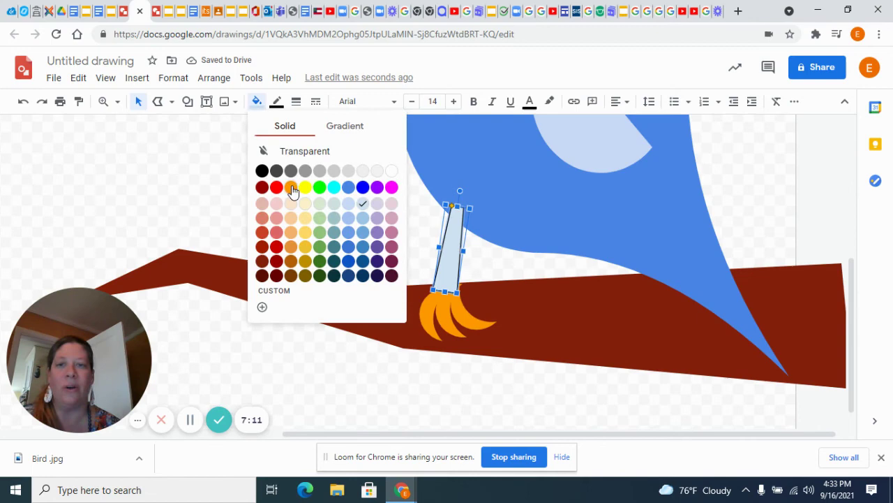
click(291, 187)
click(257, 101)
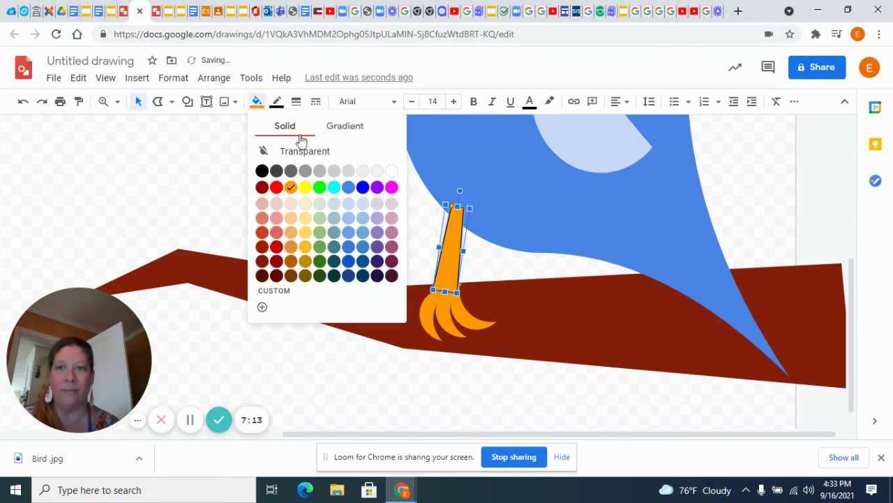
click(305, 151)
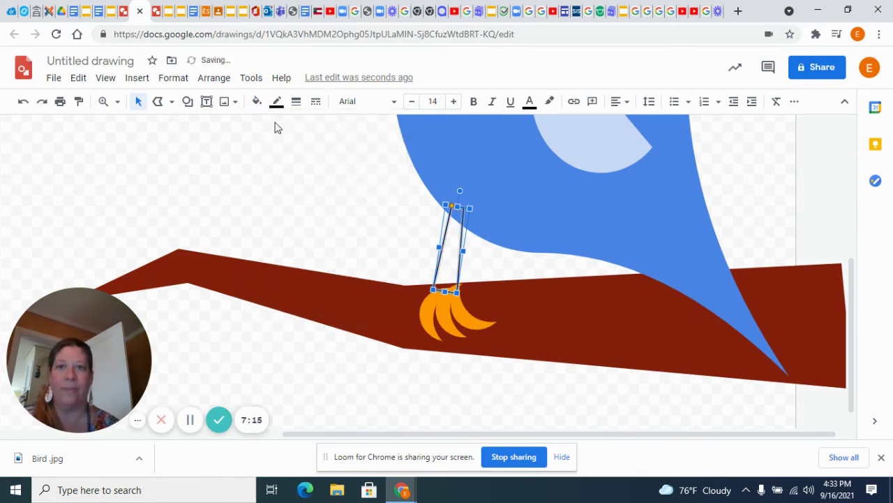
click(257, 103)
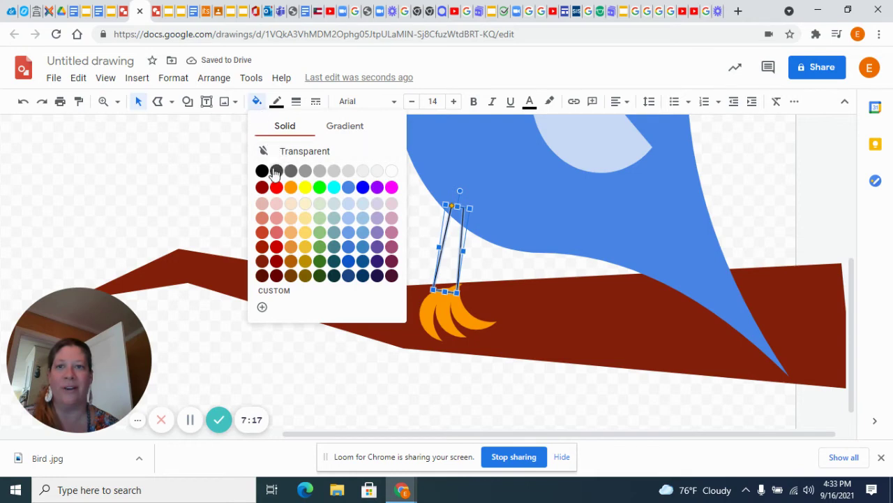
click(291, 188)
click(276, 103)
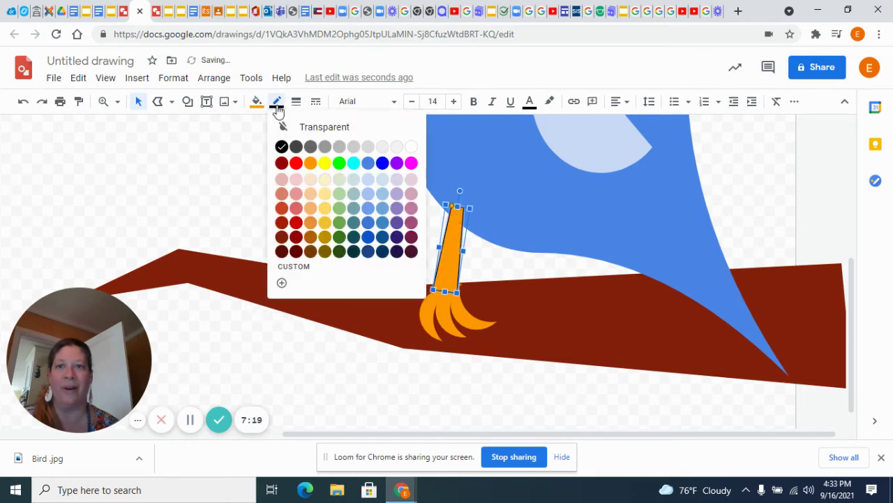
click(299, 125)
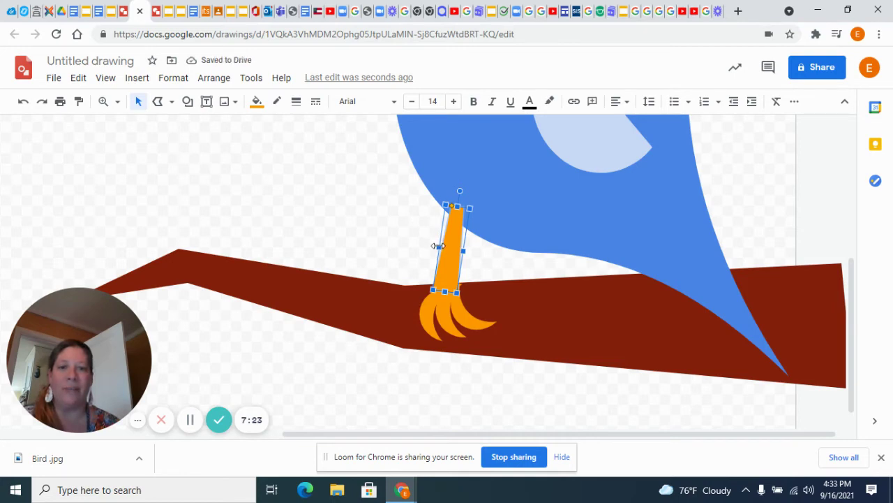
Narrow the leg, taper its top to a point, and stretch its lower end to the claw.
drag(439, 247, 443, 251)
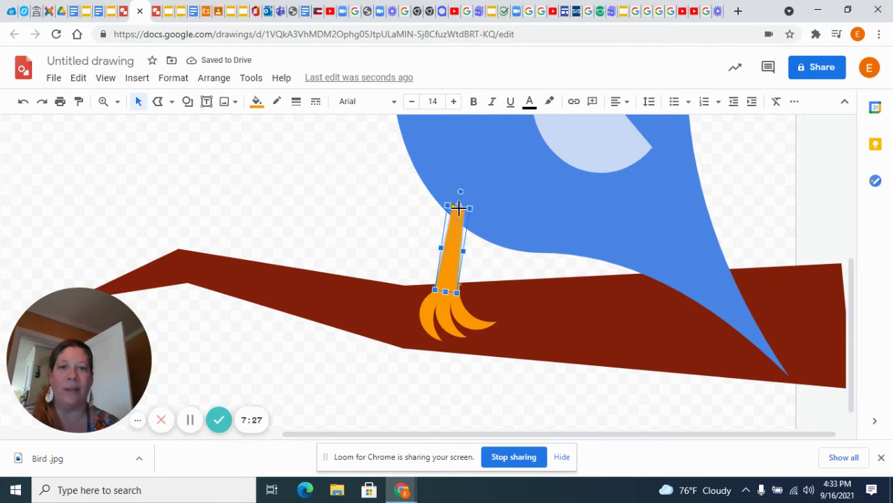
drag(459, 209, 457, 206)
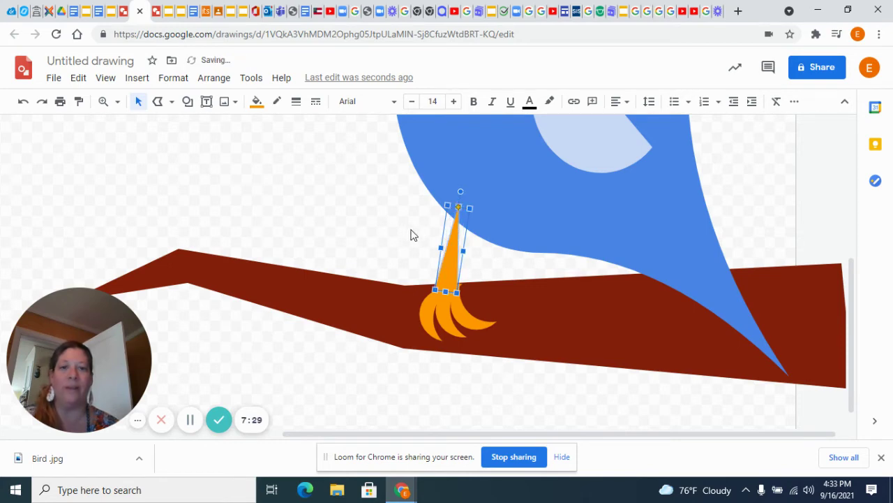
click(398, 233)
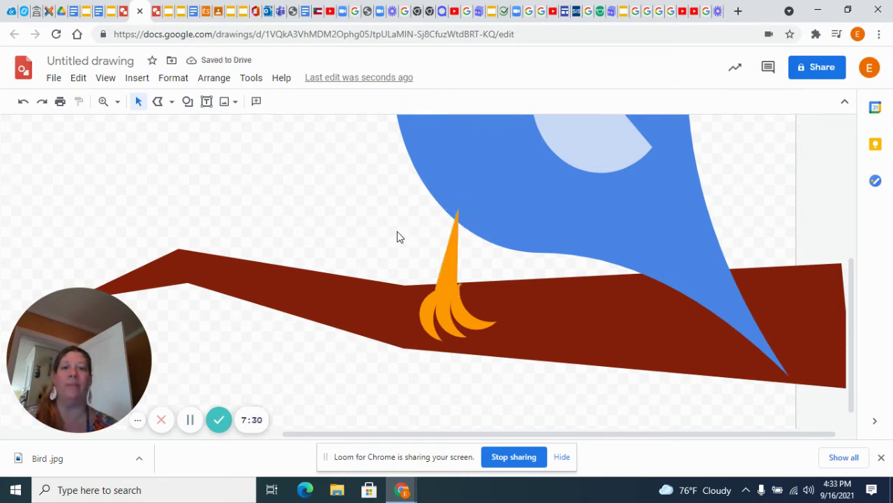
click(449, 258)
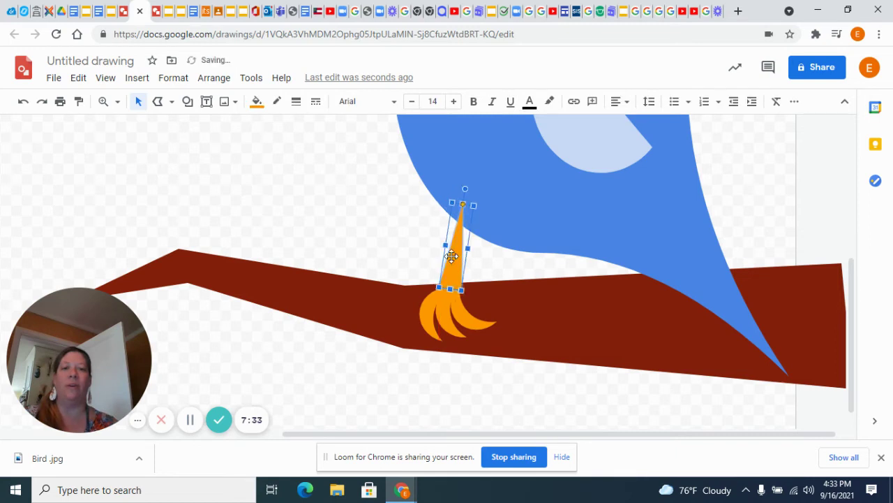
click(402, 245)
click(450, 271)
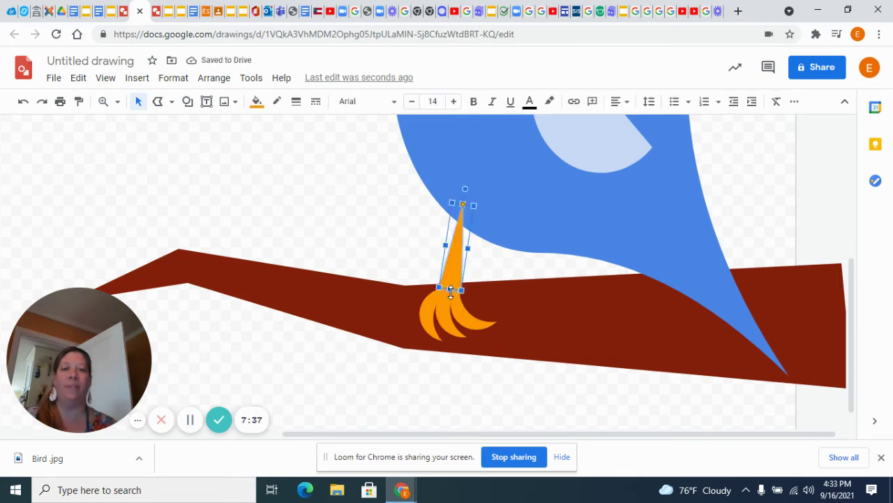
drag(451, 289, 451, 295)
click(418, 258)
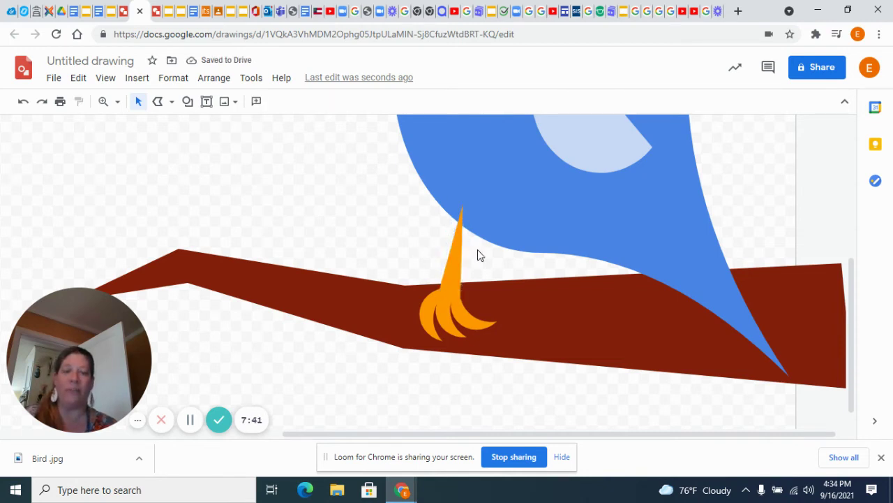
Group the orange leg and claw into a single foot.
click(456, 256)
drag(443, 299, 424, 325)
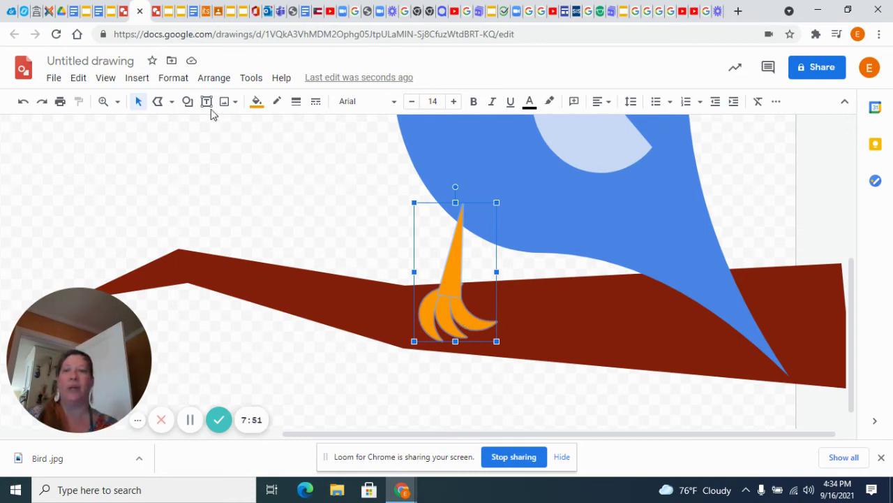
click(213, 80)
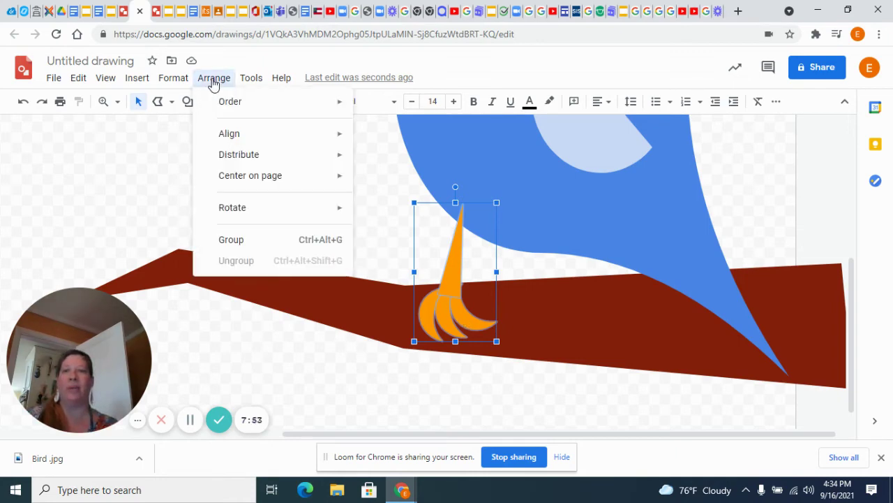
click(242, 241)
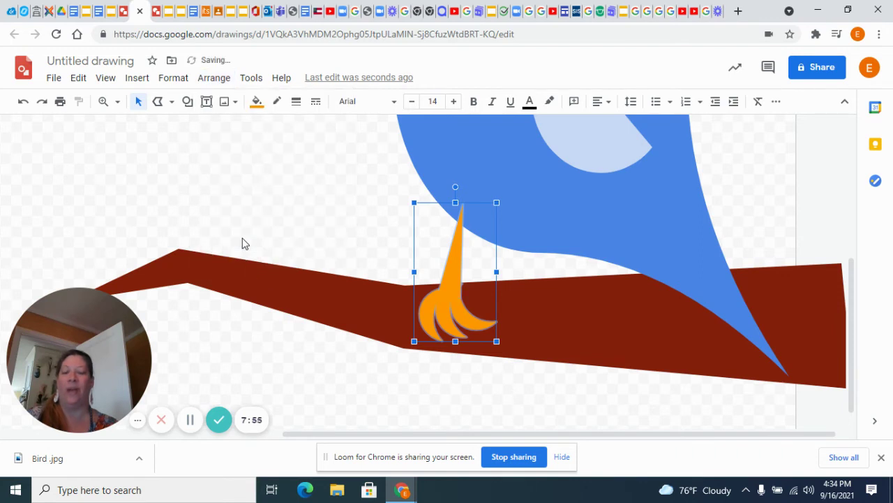
Duplicate the foot and move the copy further right along the branch.
key(ctrl+d)
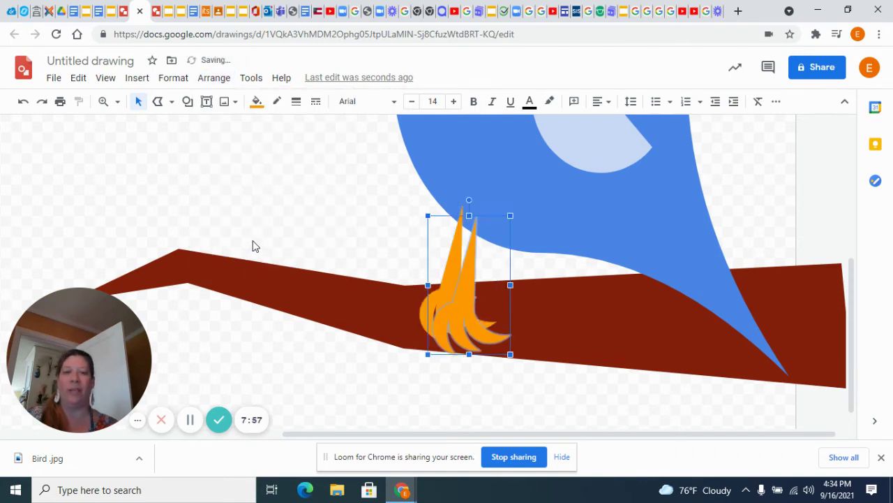
drag(467, 286, 527, 292)
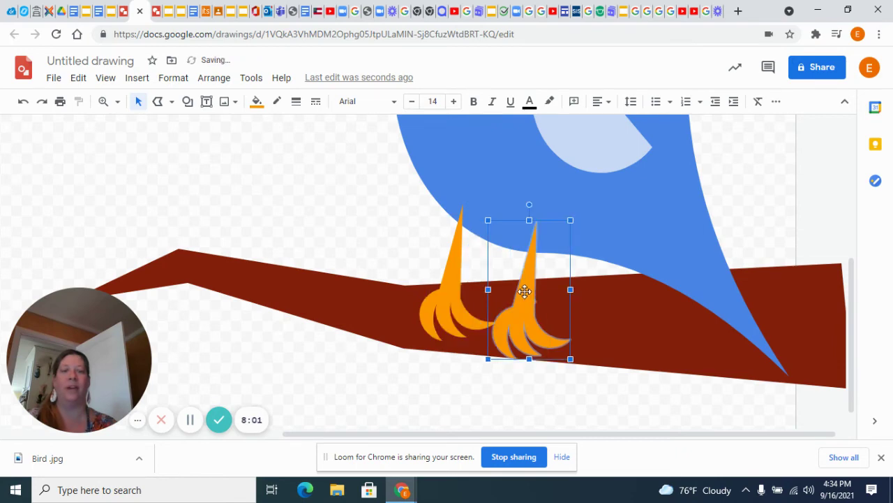
click(453, 268)
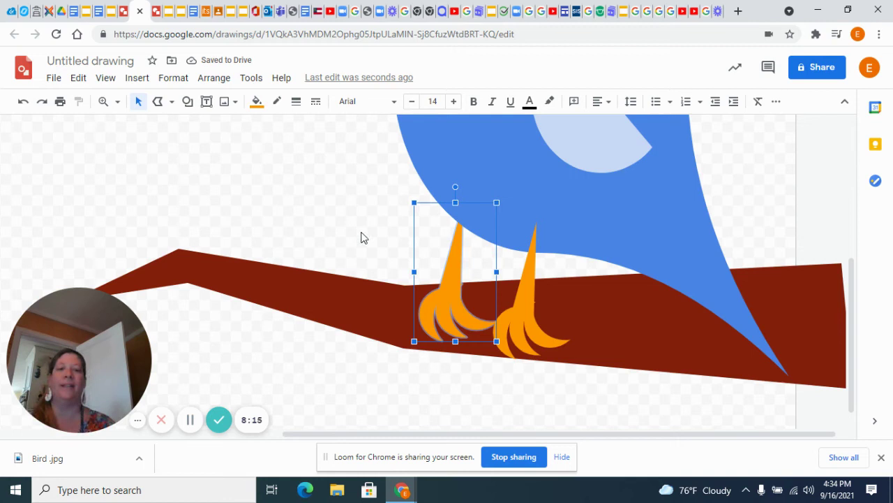
Zoom out and scroll up to view the complete bird on its brown branch.
click(117, 103)
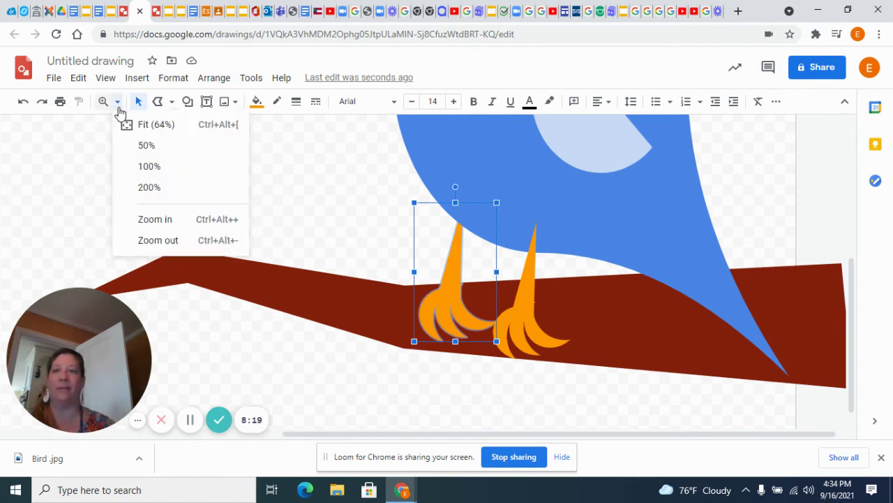
click(144, 240)
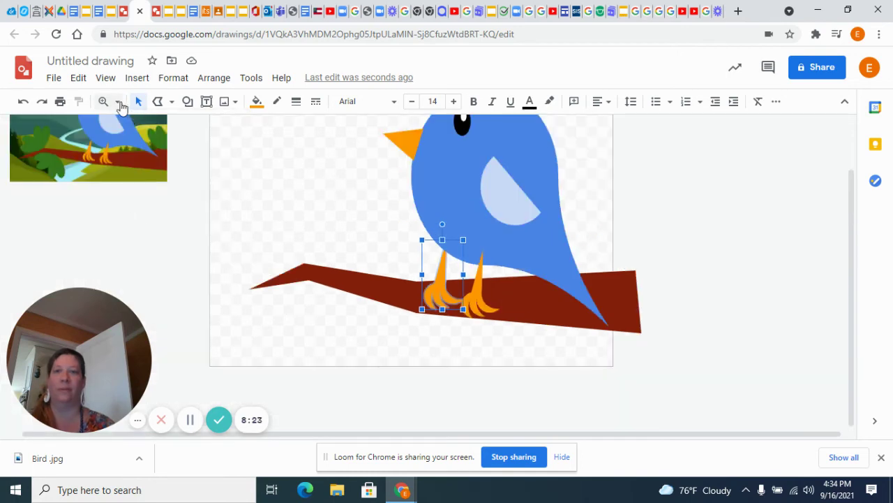
scroll(177, 241, up, 1)
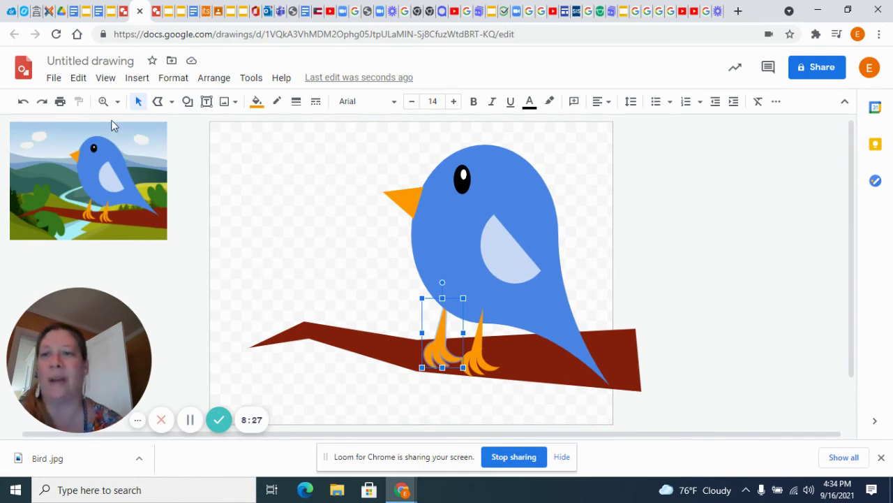
Draw a small heart left of the bird and tilt it counter-clockwise.
click(135, 78)
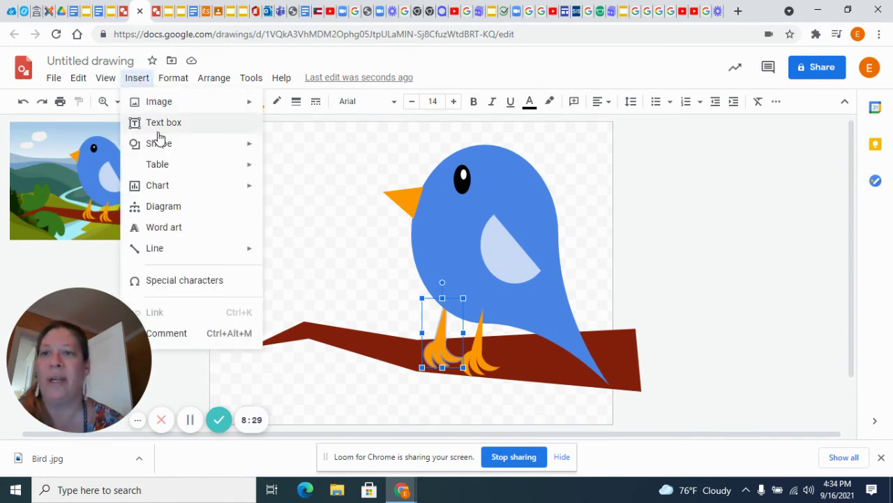
mouse_move(164, 147)
mouse_move(352, 159)
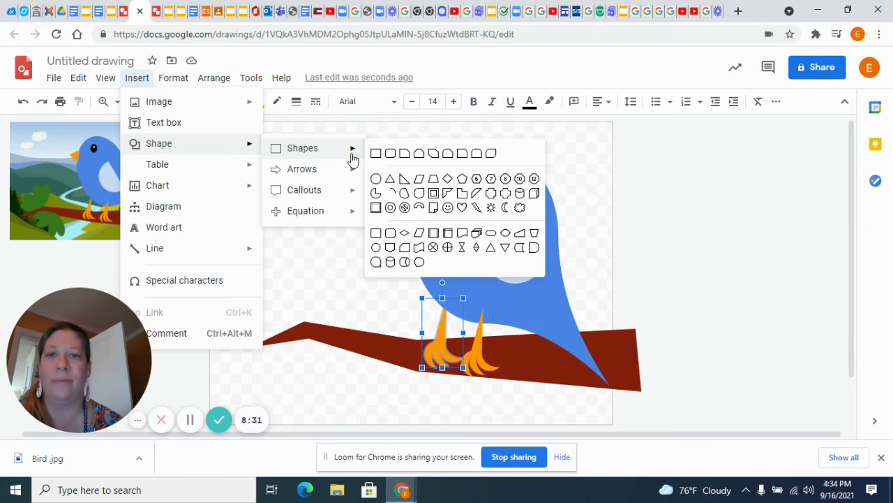
click(461, 206)
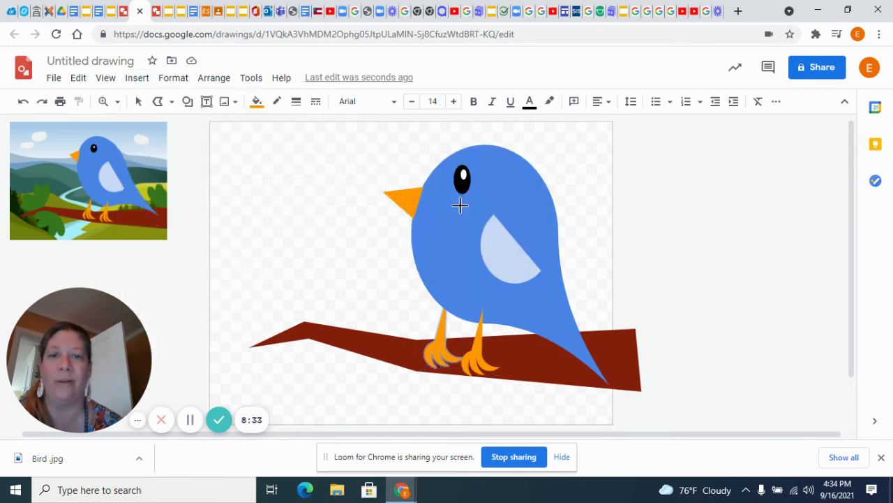
drag(282, 246, 325, 295)
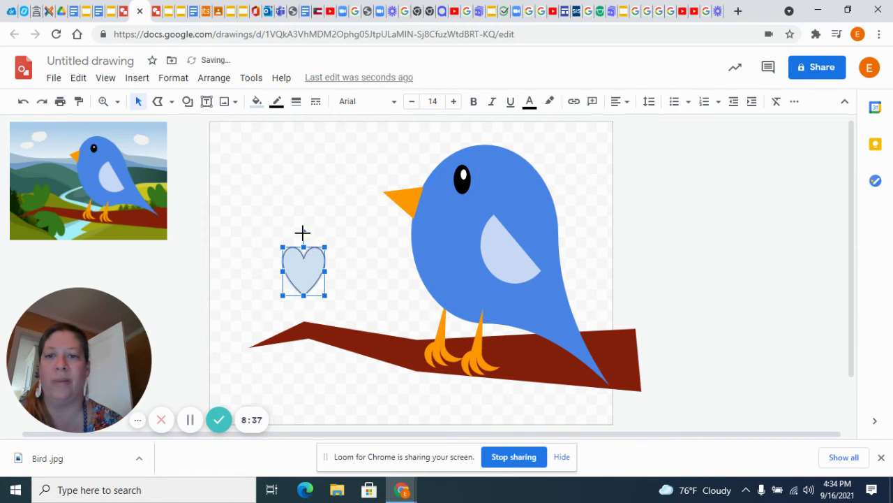
drag(303, 230, 275, 235)
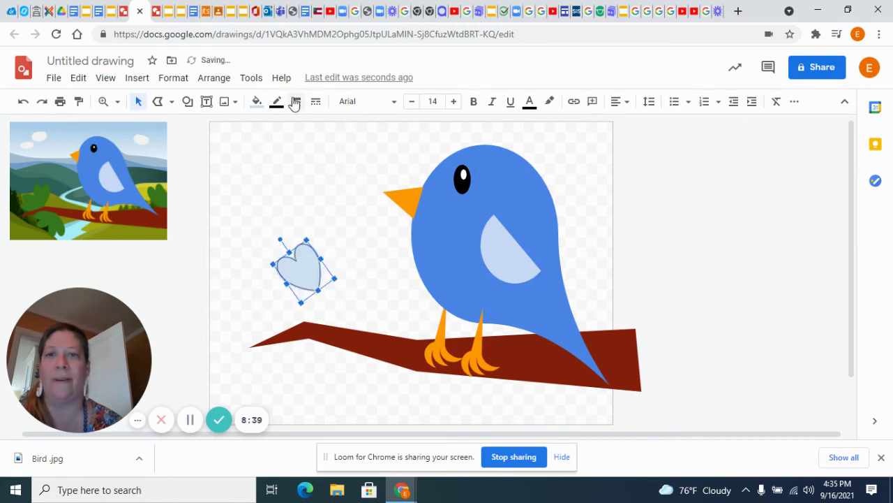
Fill the heart dark green and remove its outline.
click(257, 102)
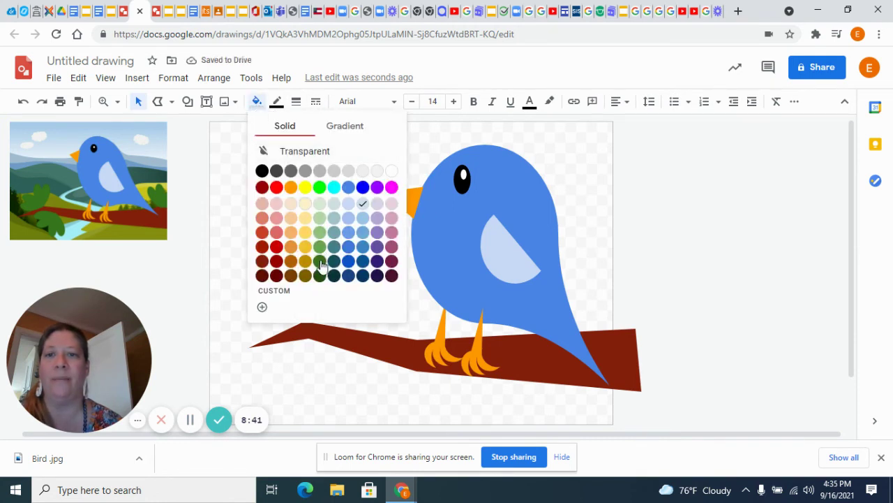
click(320, 263)
click(276, 102)
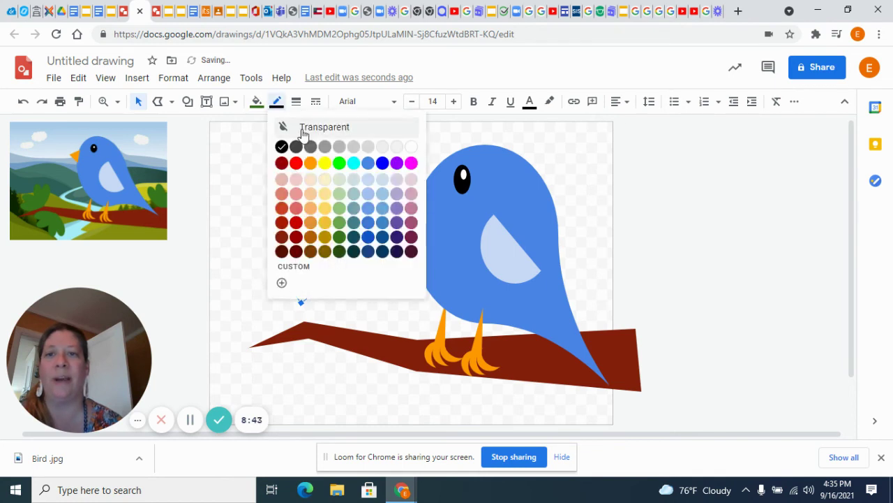
click(307, 128)
click(310, 132)
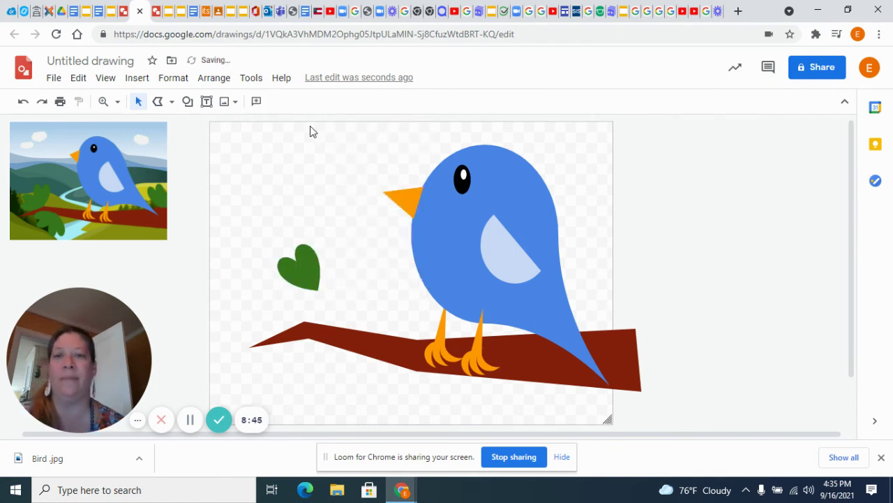
Duplicate the green heart, rotate the copy clockwise, and line it up with the first.
click(291, 272)
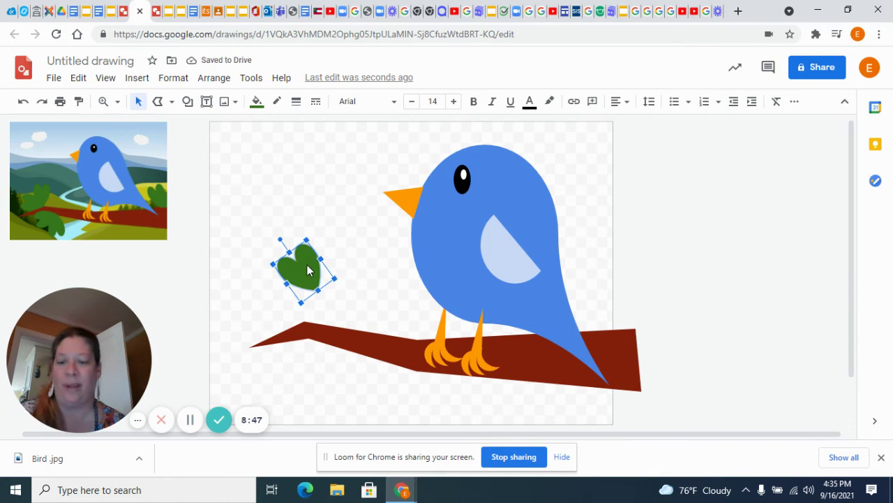
key(ctrl+d)
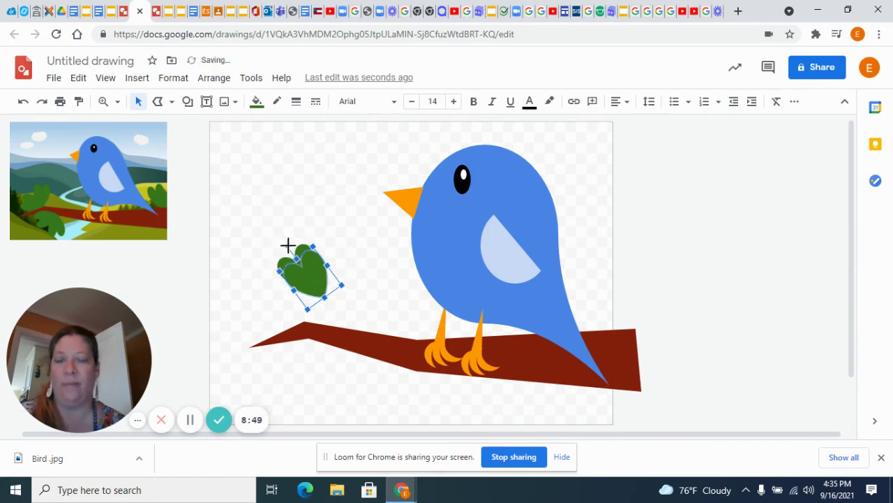
drag(286, 245, 330, 264)
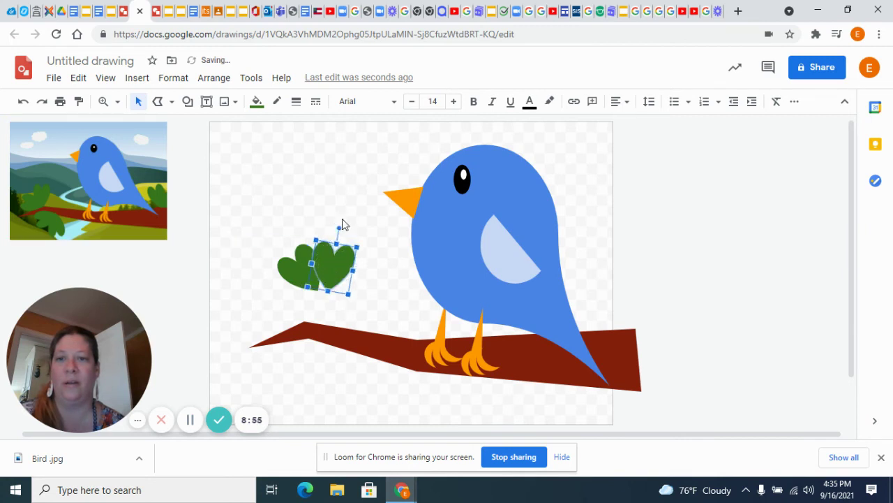
drag(338, 225, 353, 241)
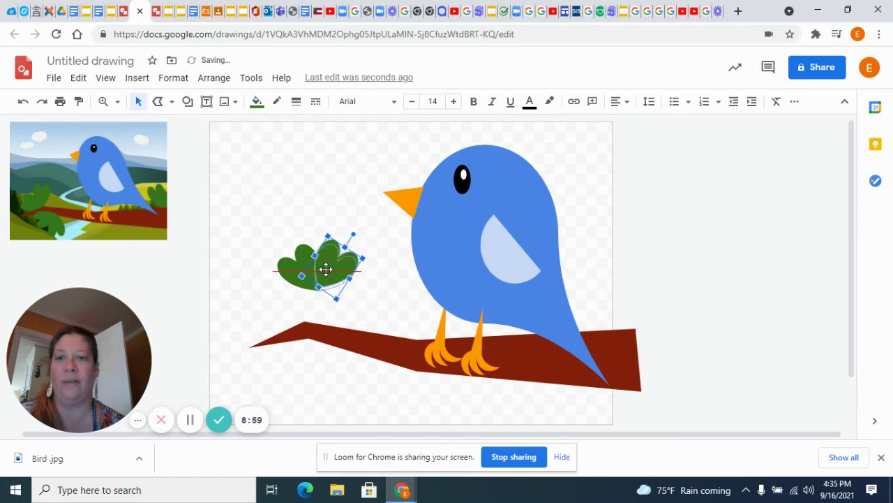
click(272, 230)
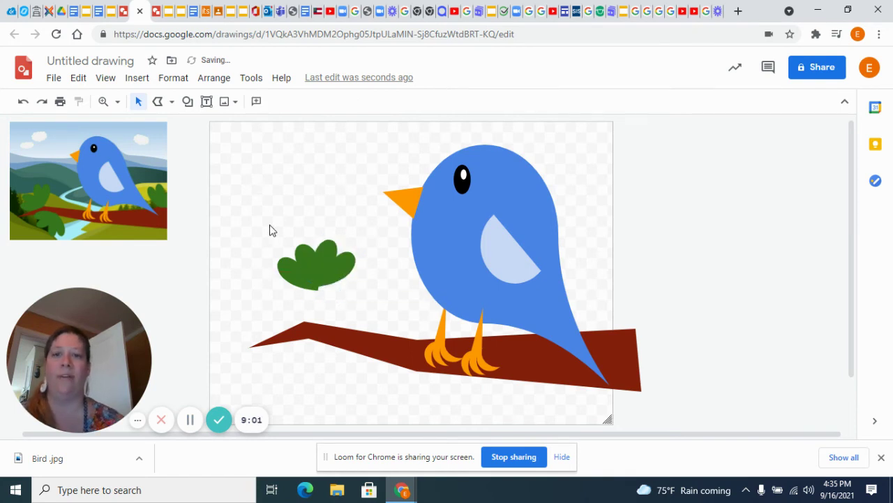
click(341, 269)
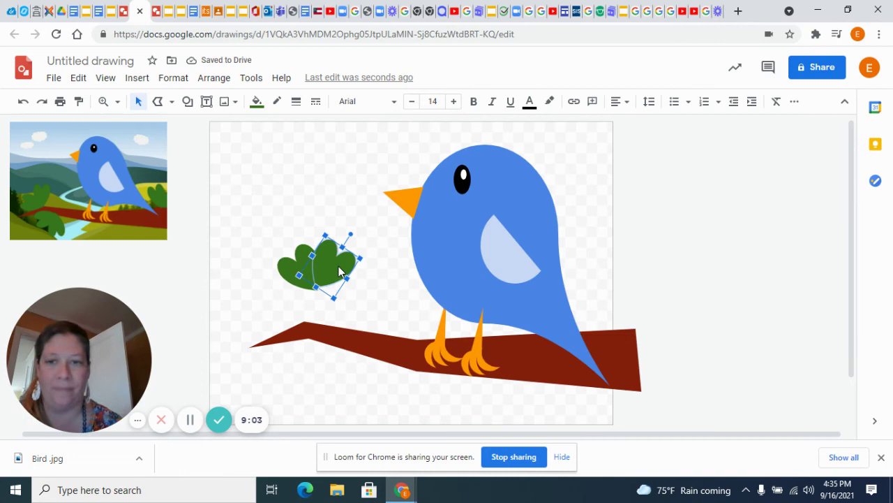
drag(340, 271, 335, 276)
click(259, 238)
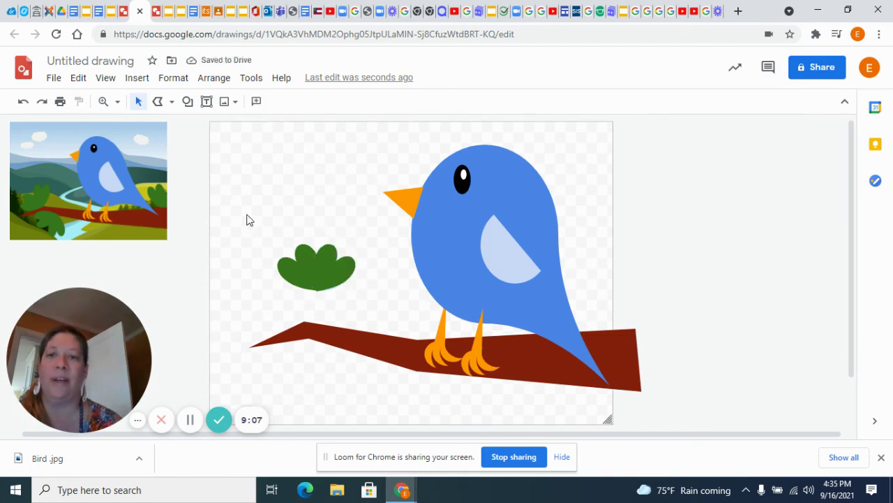
Group the two green hearts into one leaf cluster.
drag(264, 241, 363, 303)
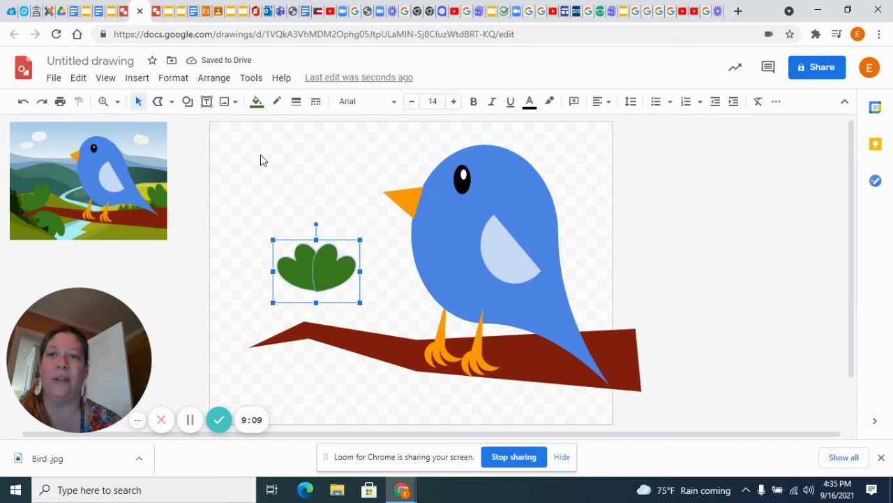
click(221, 81)
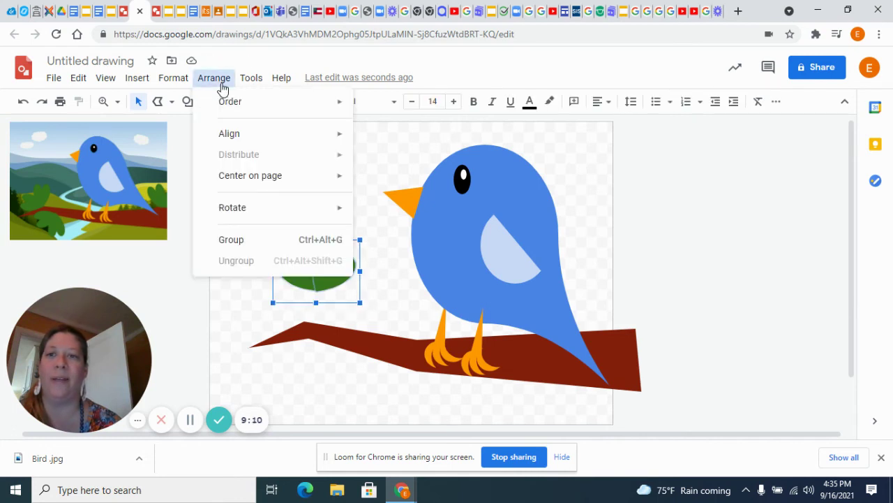
click(233, 242)
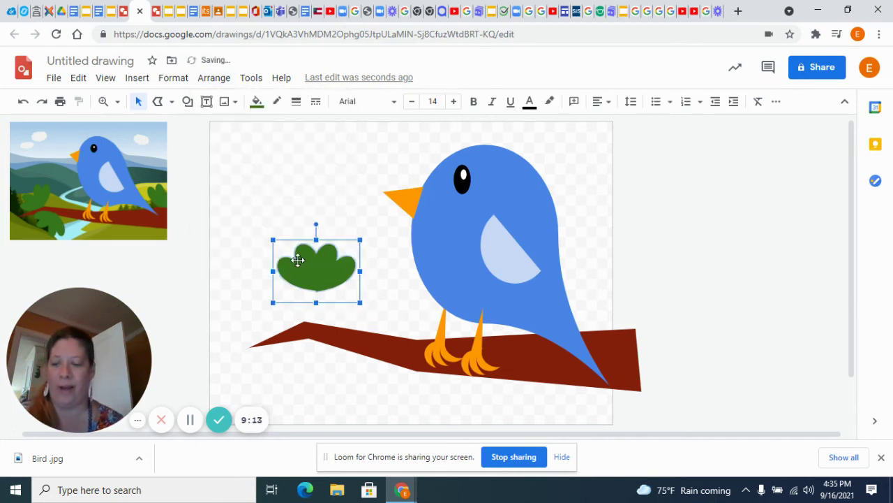
Place a tilted leaf cluster on the branch and lower the upper cluster onto it.
drag(298, 260, 344, 347)
drag(343, 296, 256, 423)
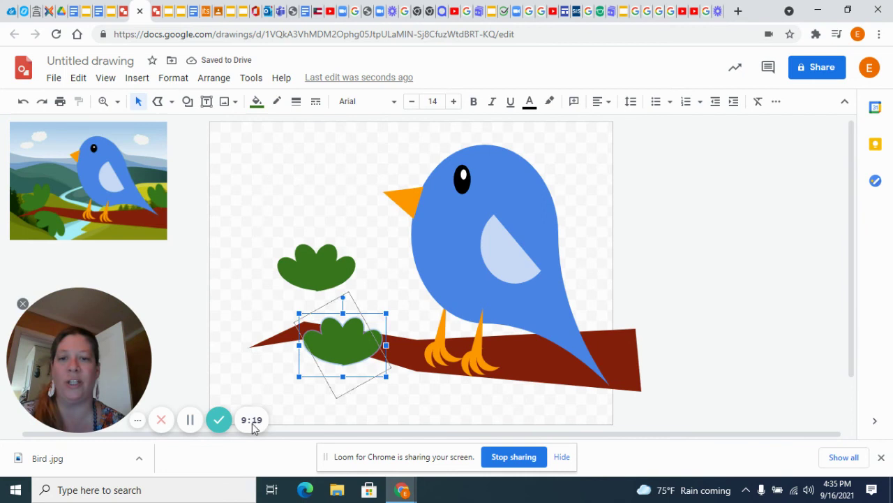
key(Escape)
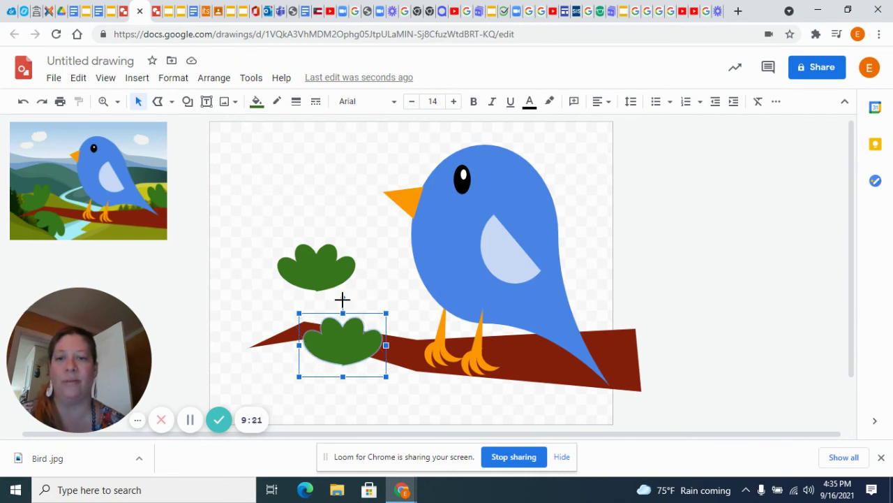
drag(344, 298, 197, 337)
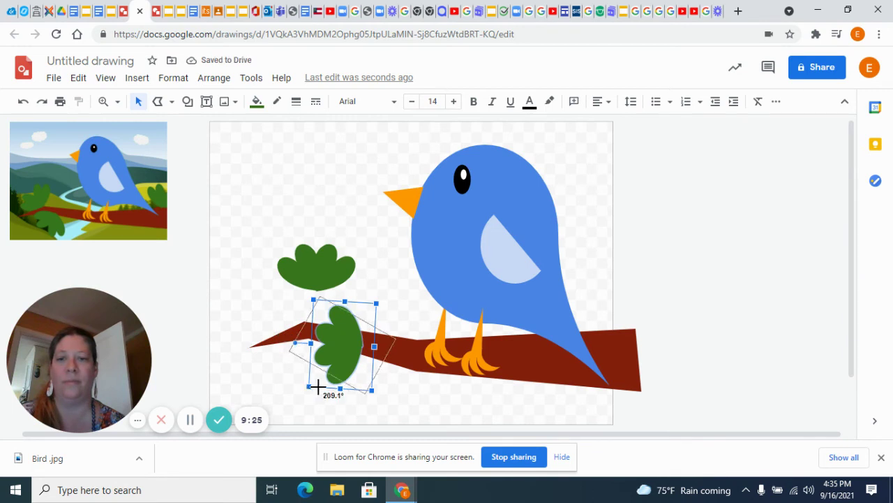
key(ctrl+z)
drag(333, 363, 349, 384)
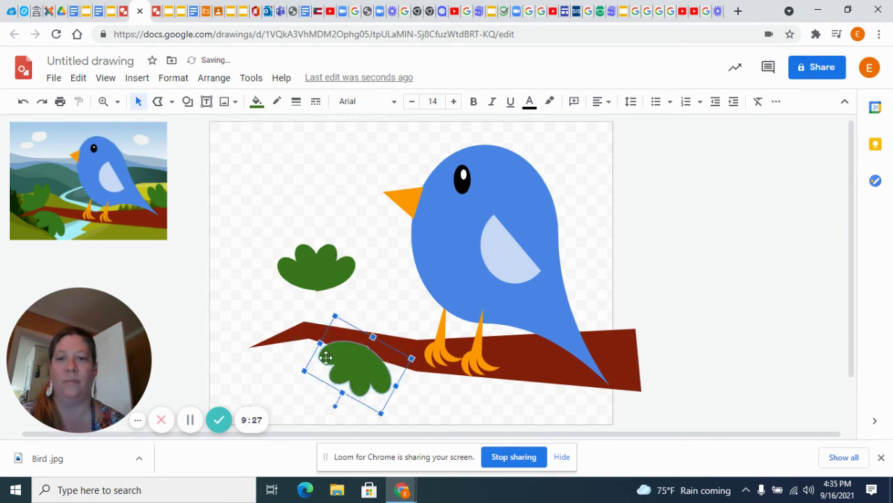
drag(309, 261, 314, 302)
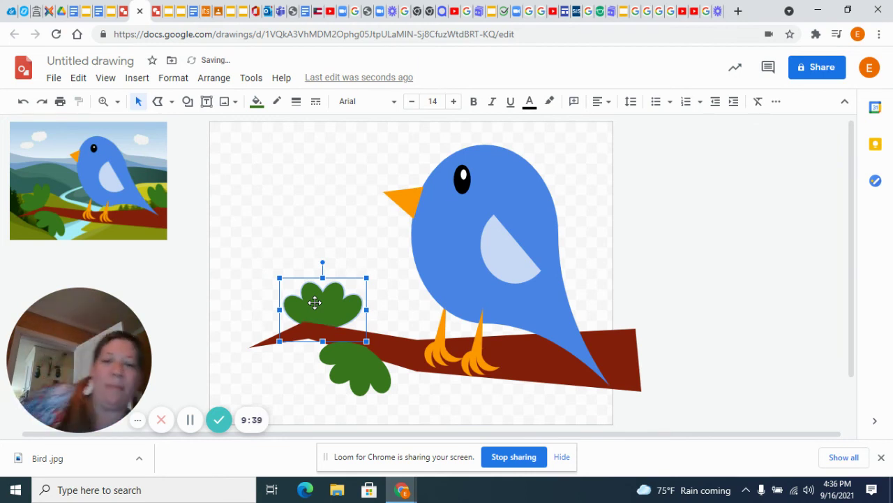
Copy the top leaf cluster to the branch's right end, send it behind the tail, and tilt it clockwise.
click(353, 375)
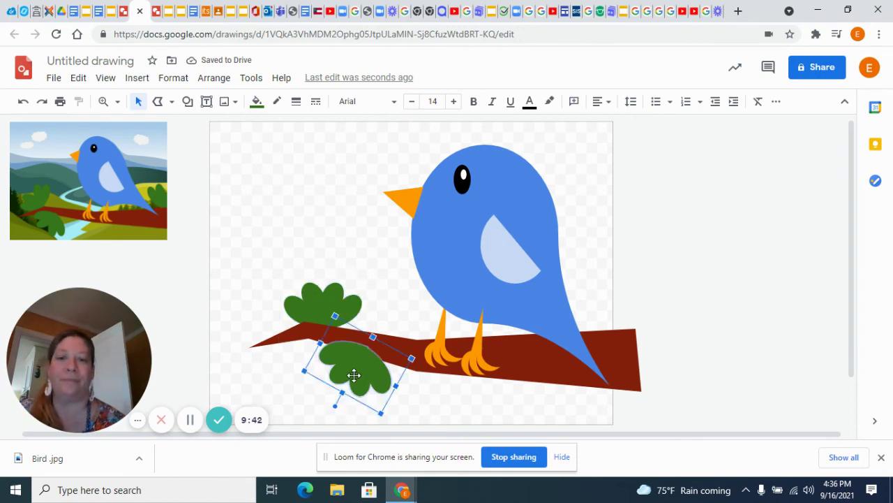
click(317, 302)
key(ctrl+d)
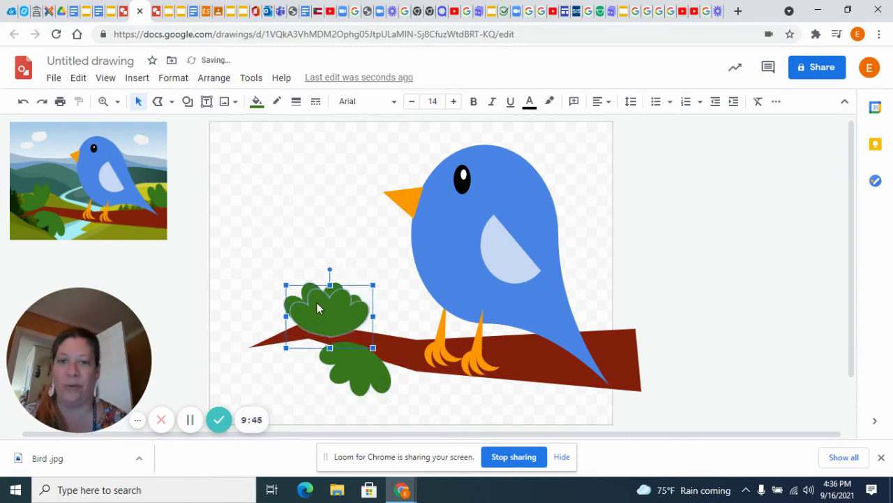
drag(317, 309, 591, 309)
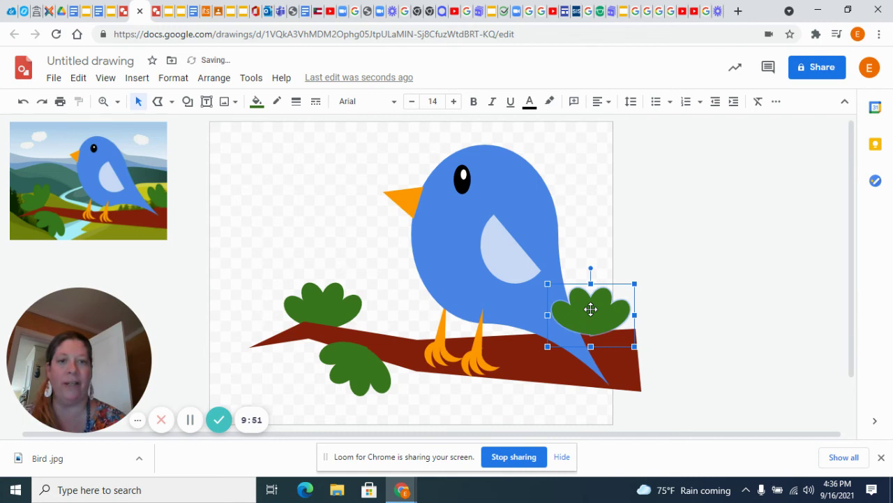
key(ctrl+Down)
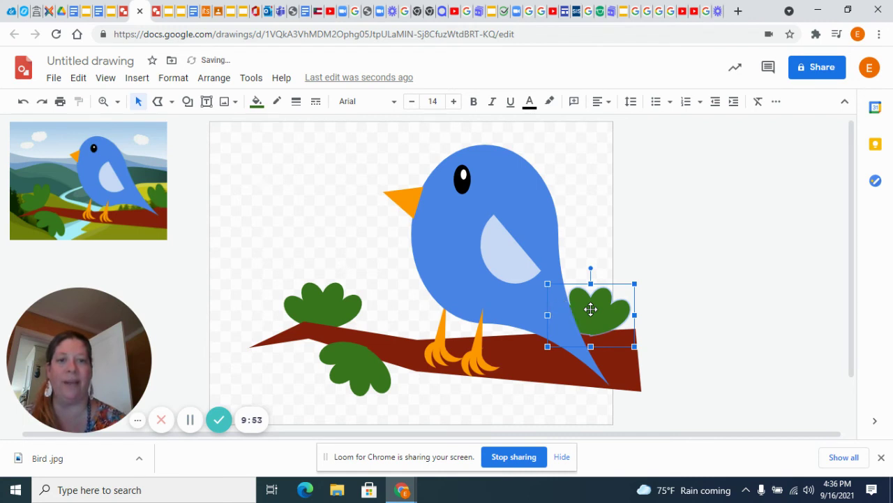
drag(590, 267, 613, 273)
drag(595, 319, 619, 319)
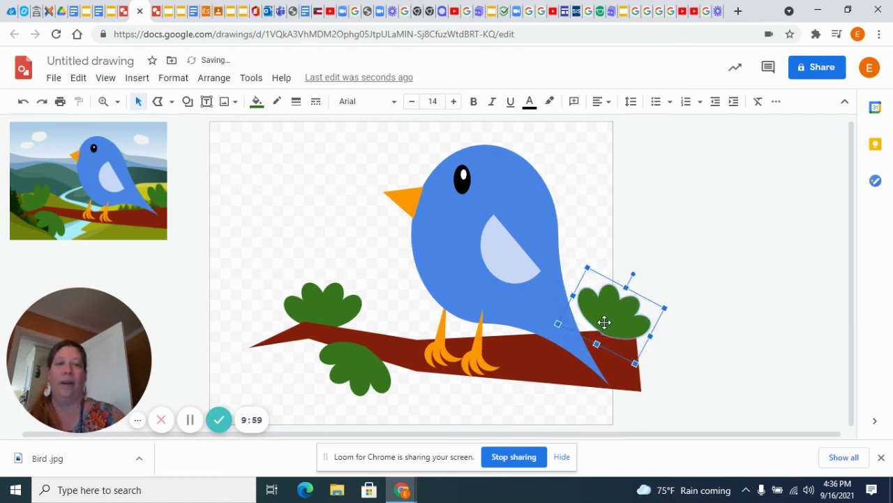
click(684, 266)
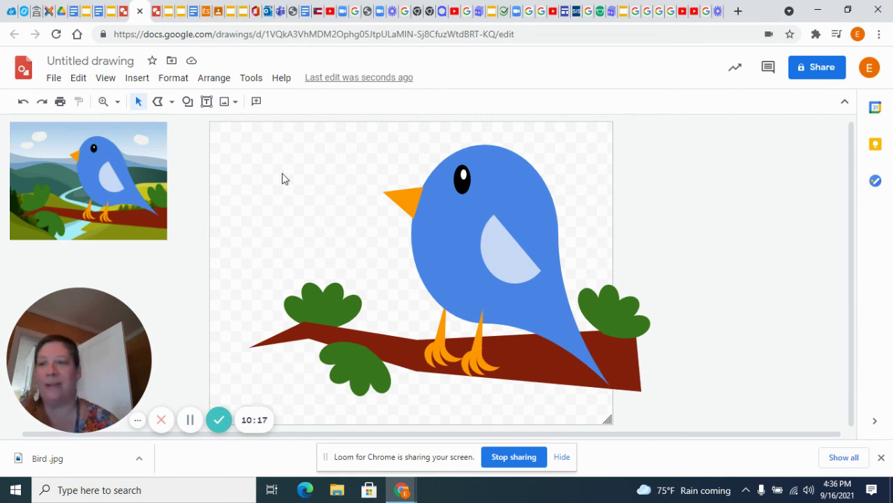
Search web images for 'cartoon background'.
click(139, 80)
mouse_move(218, 110)
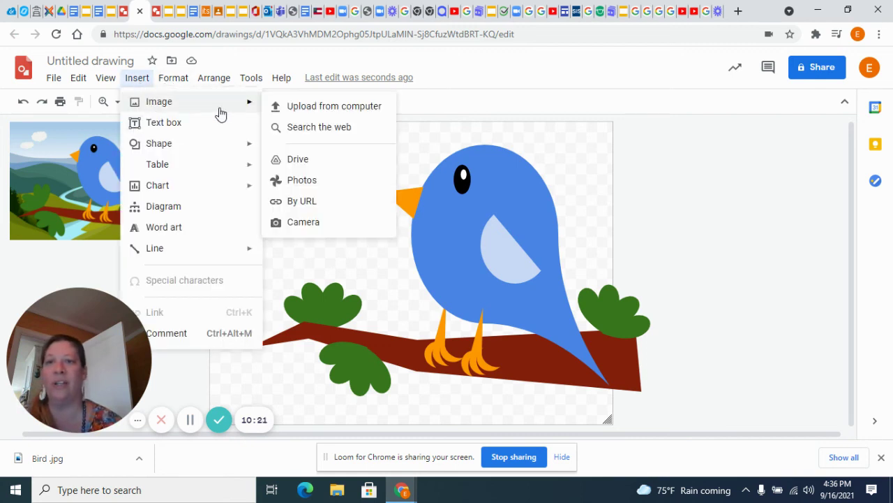
click(289, 130)
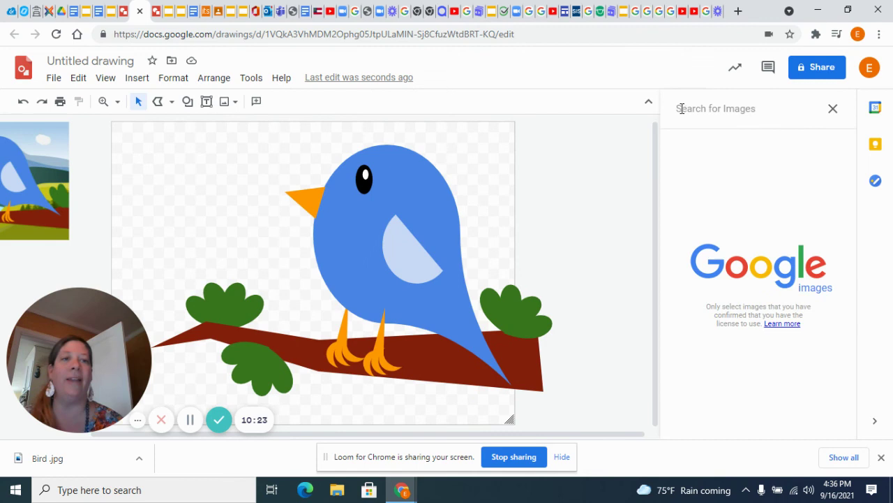
text(cartoon )
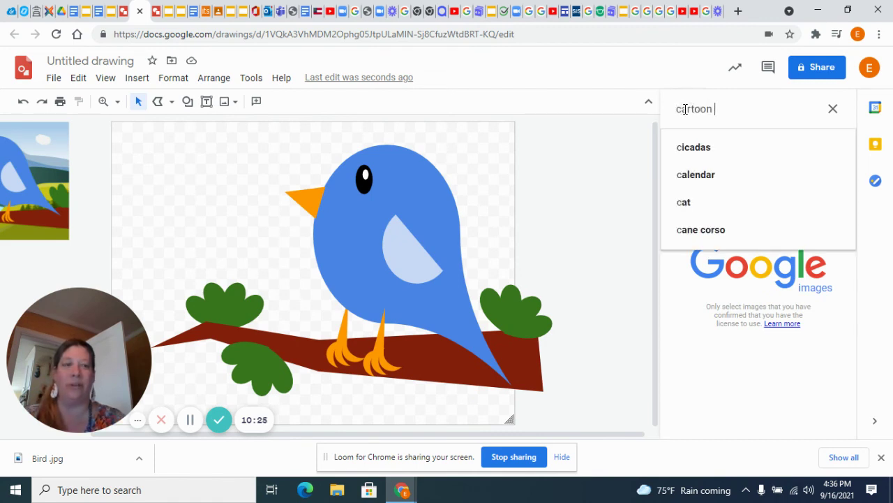
text(backf)
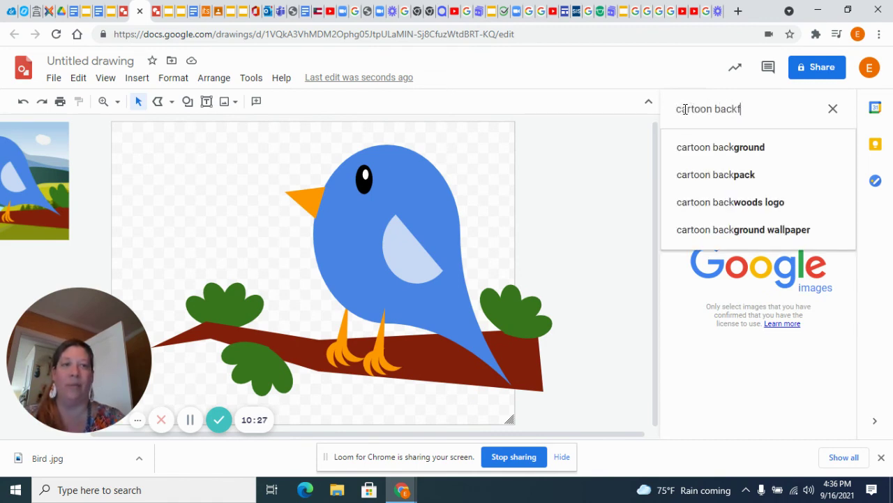
key(BackSpace)
text(ground)
key(Return)
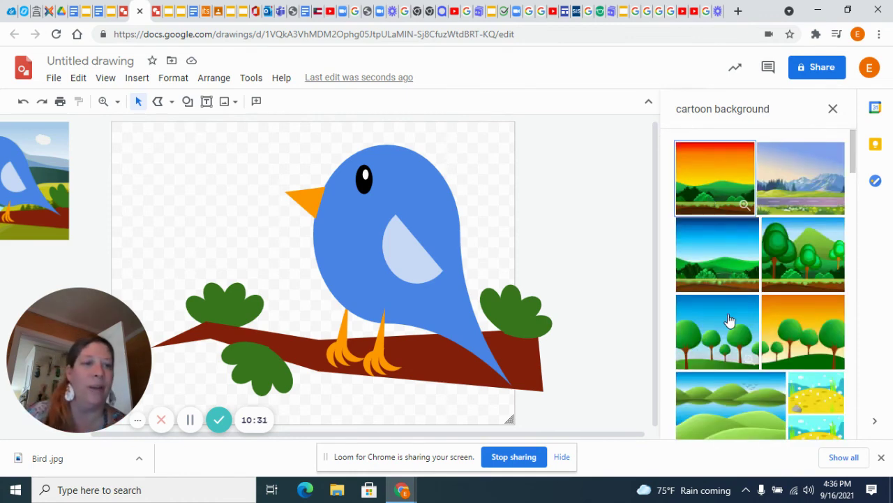
Insert the mountain landscape picture from the search results.
scroll(732, 399, down, 3)
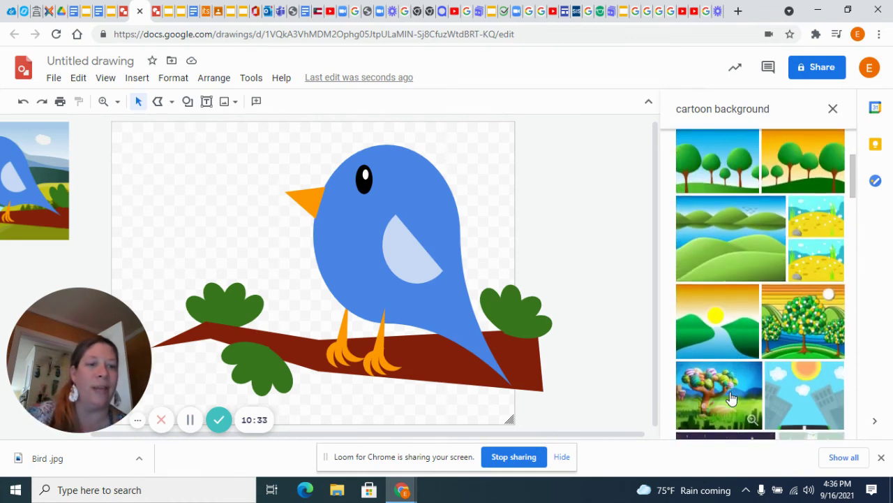
scroll(730, 398, down, 3)
scroll(730, 397, up, 5)
scroll(723, 177, up, 1)
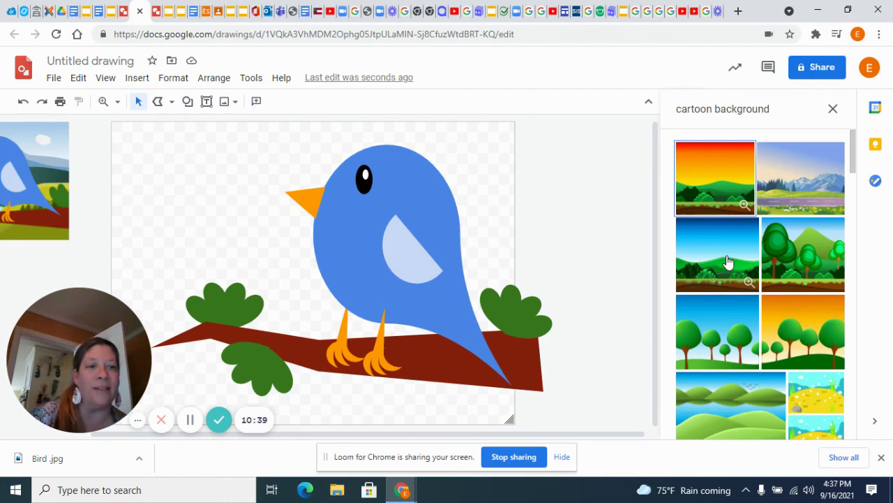
click(806, 180)
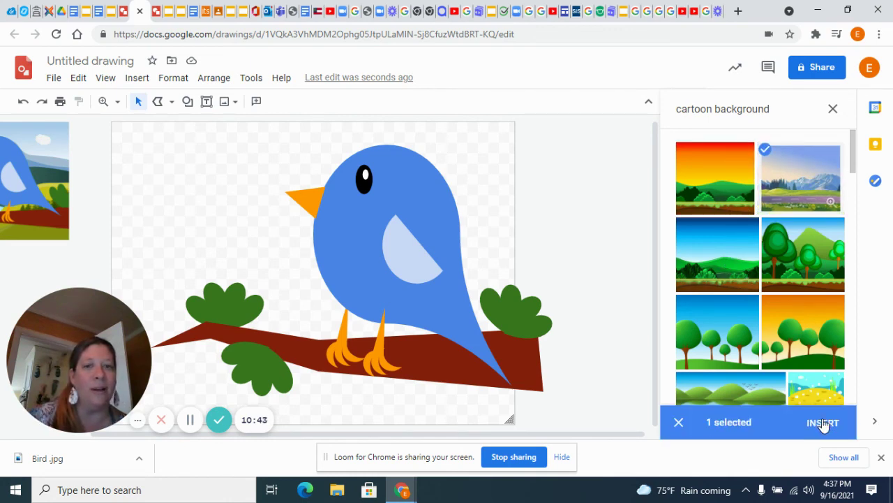
click(823, 423)
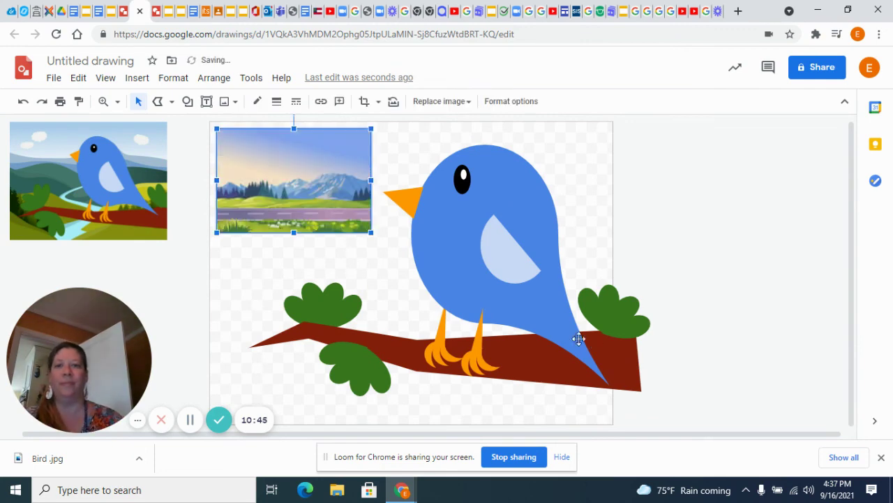
Enlarge the landscape, align it to the canvas top-left, and send it behind the bird.
drag(371, 232, 522, 421)
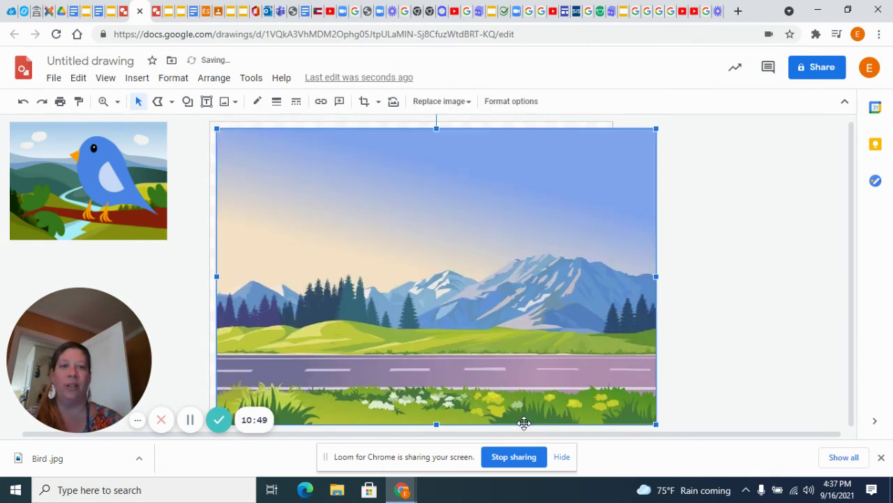
drag(425, 265, 418, 258)
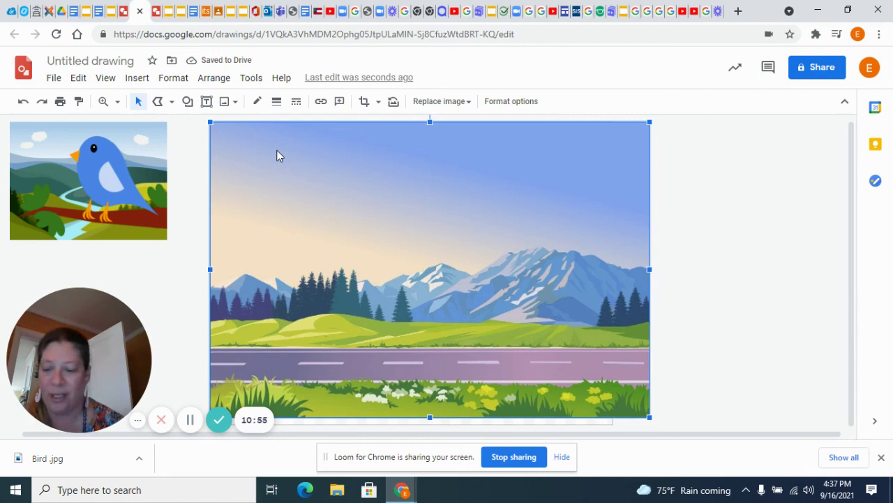
key(ctrl+v)
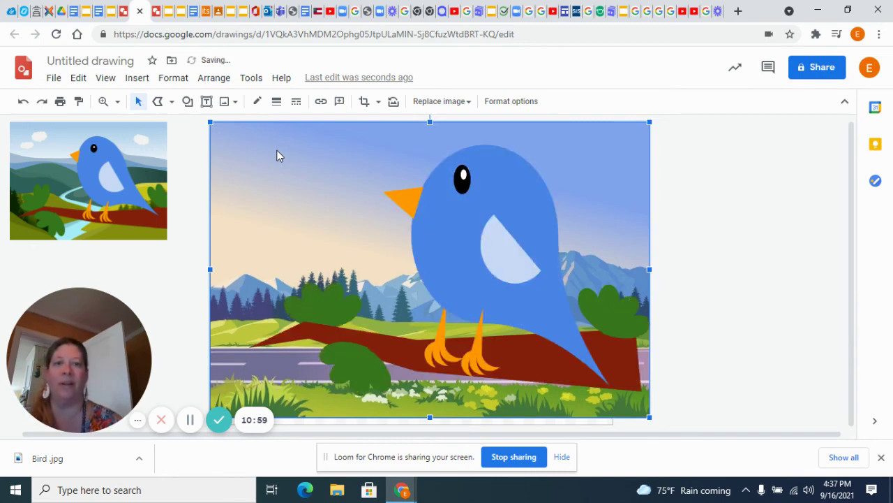
Draw a small cloud shape in the sky at the upper left.
click(137, 78)
mouse_move(183, 144)
mouse_move(280, 154)
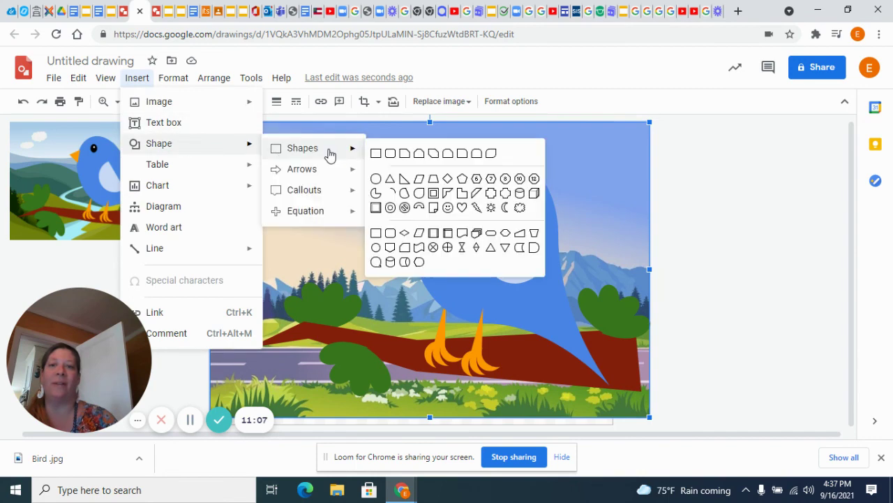
click(520, 208)
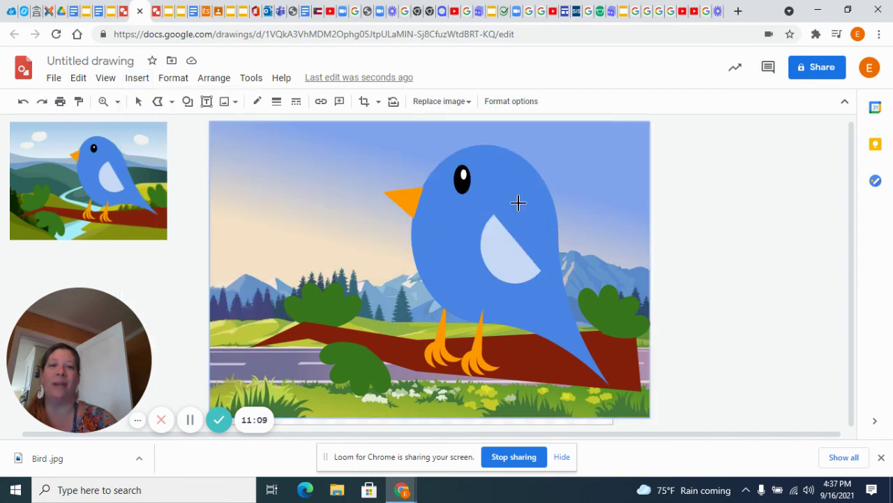
drag(273, 177, 313, 199)
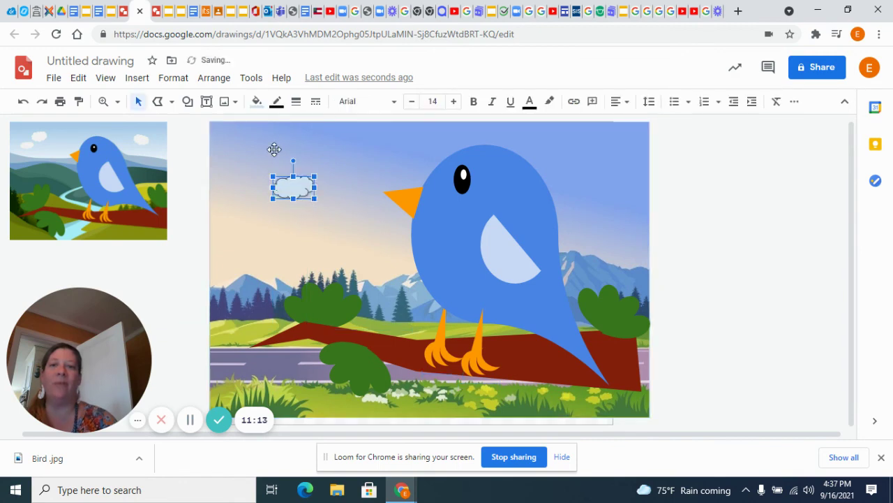
Make the cloud white with a transparent outline.
click(257, 103)
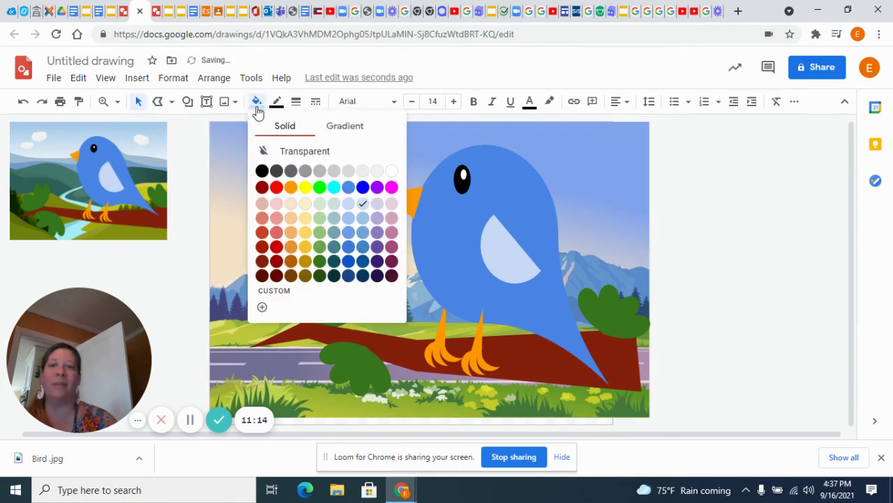
click(391, 172)
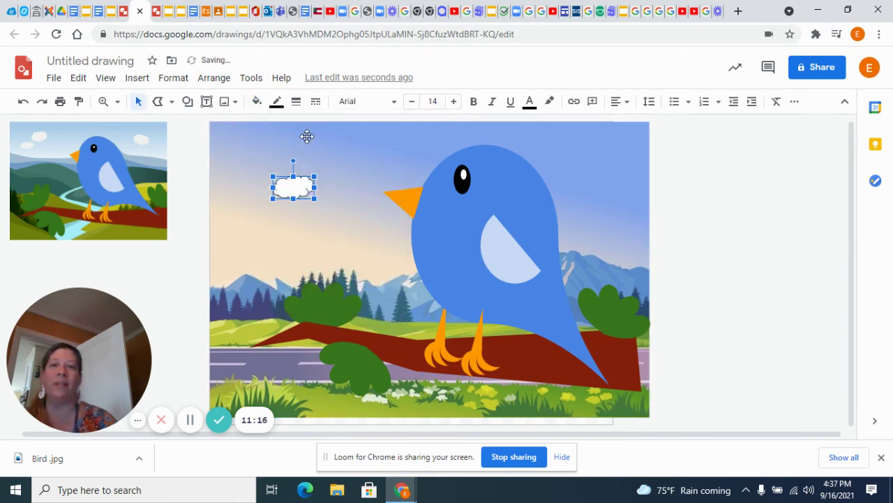
click(277, 103)
click(314, 125)
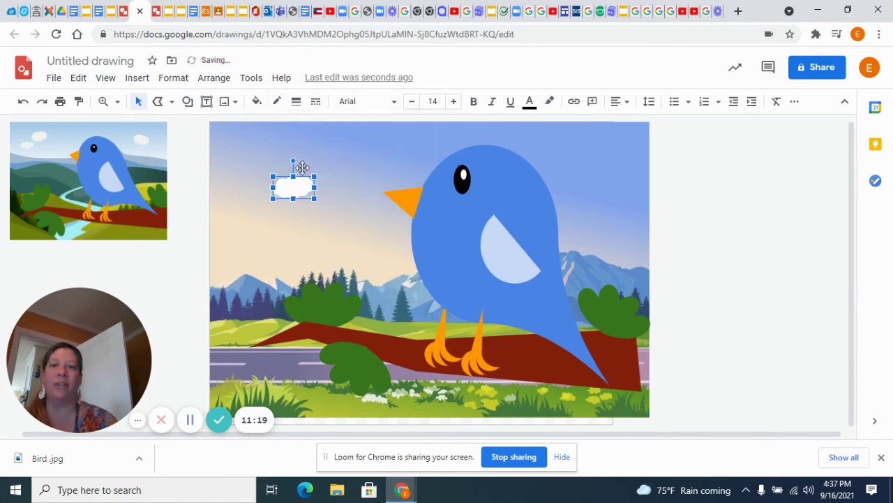